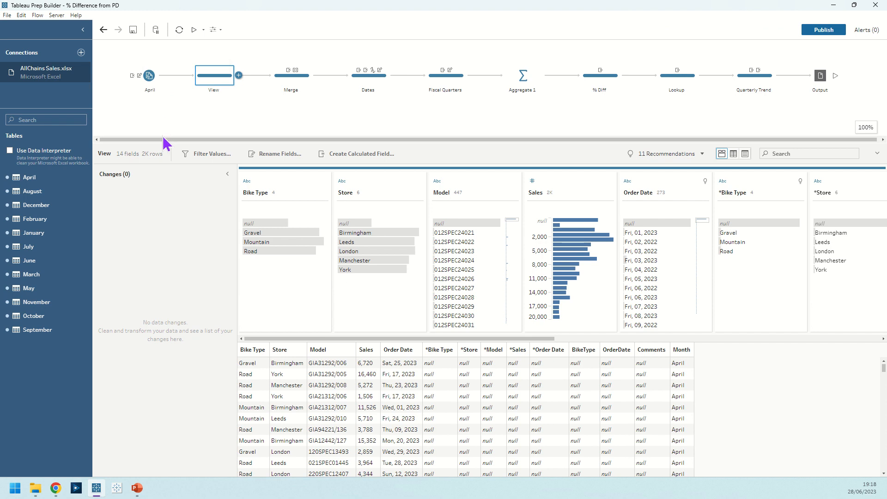
# Add the April table to the flow as a separate input and attach a clean step to it
pyautogui.click(150, 79)
pyautogui.moveTo(158, 142); pyautogui.dragTo(159, 227)
pyautogui.moveTo(59, 177); pyautogui.dragTo(137, 129)
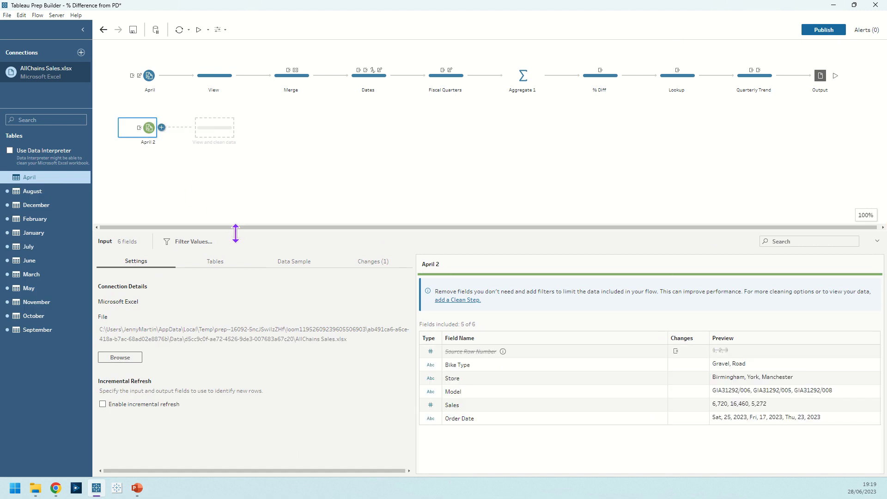
pyautogui.click(212, 129)
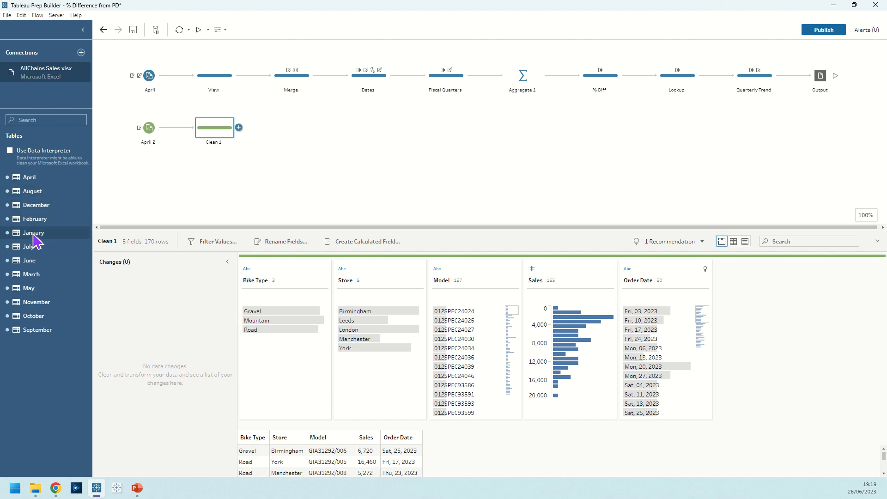
# Add the February table as another input and union it with all worksheets of AllChains Sales.xlsx
pyautogui.moveTo(34, 218); pyautogui.dragTo(157, 178)
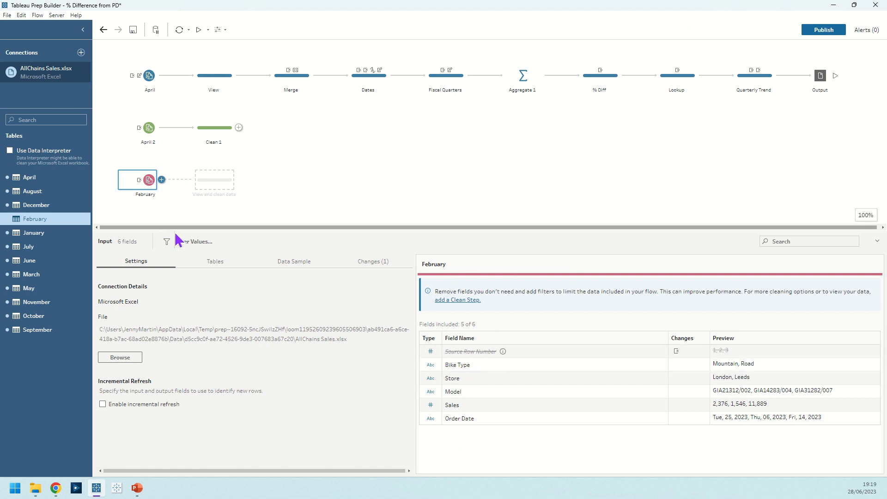
pyautogui.click(219, 262)
pyautogui.moveTo(263, 234); pyautogui.dragTo(250, 139)
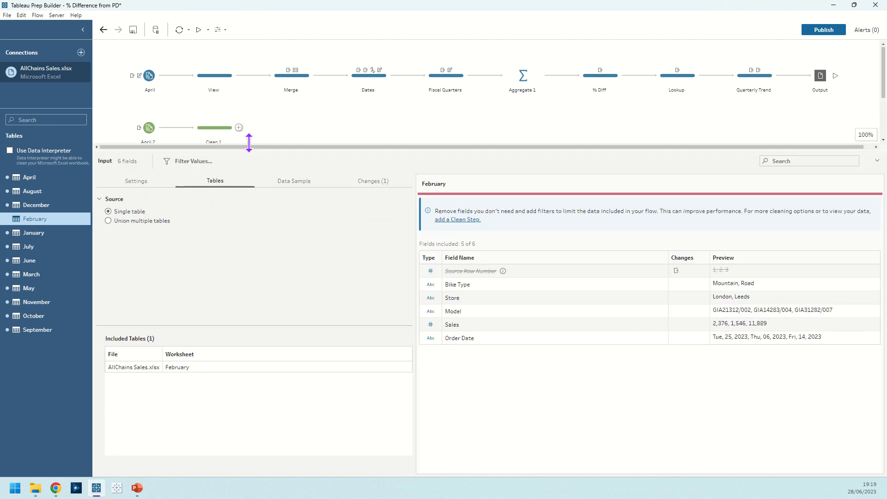
pyautogui.click(133, 206)
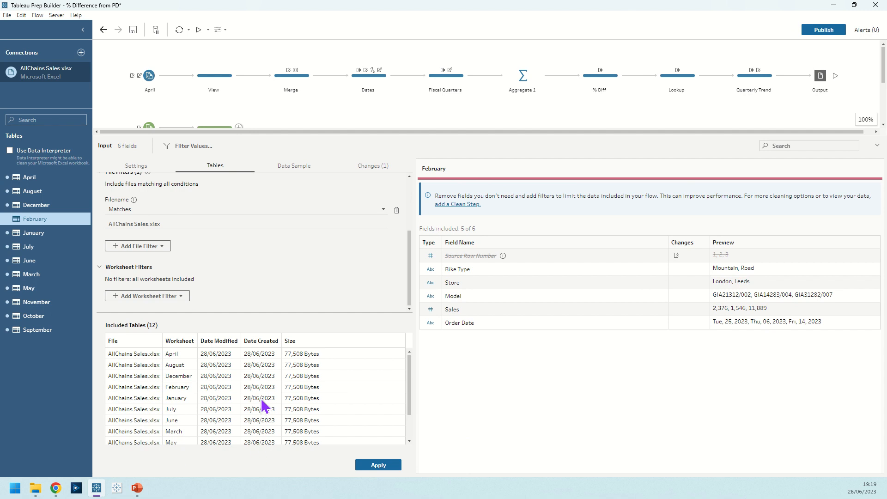
pyautogui.scroll(-2, 262, 401)
pyautogui.scroll(2, 261, 400)
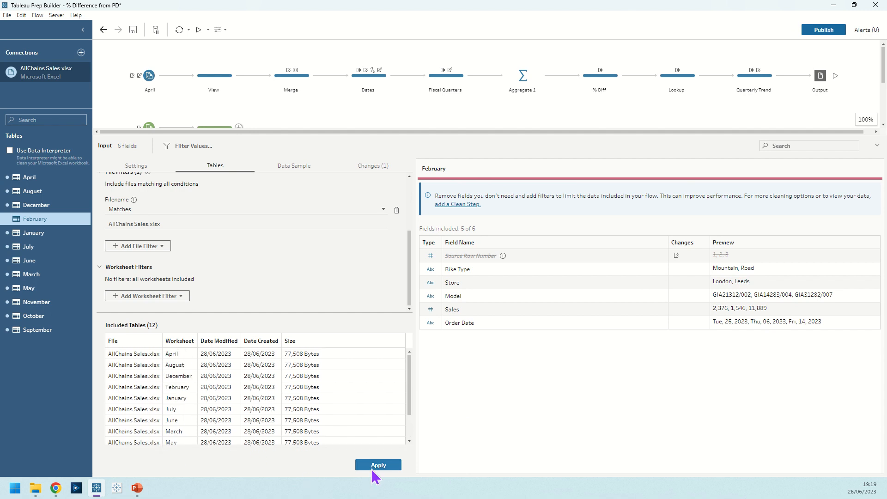
pyautogui.click(375, 466)
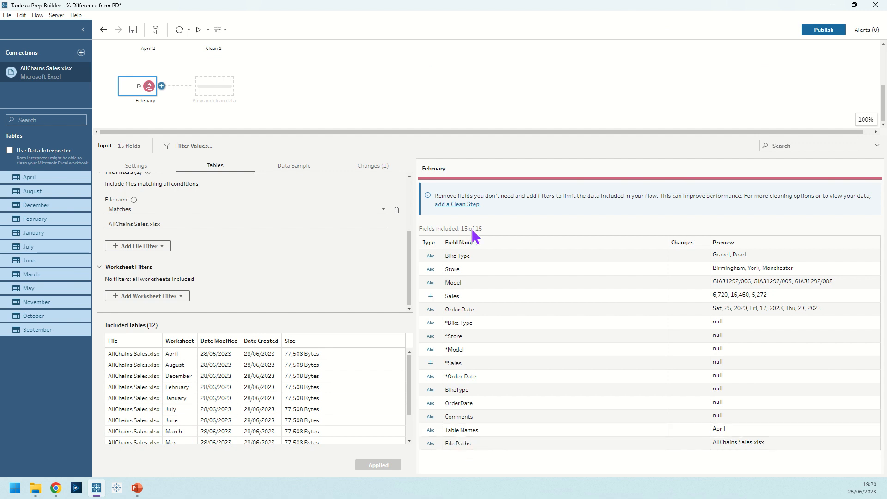
# Compare the Bike Type, *Bike Type and BikeType fields by selecting them together in the unioned February input
pyautogui.click(473, 255)
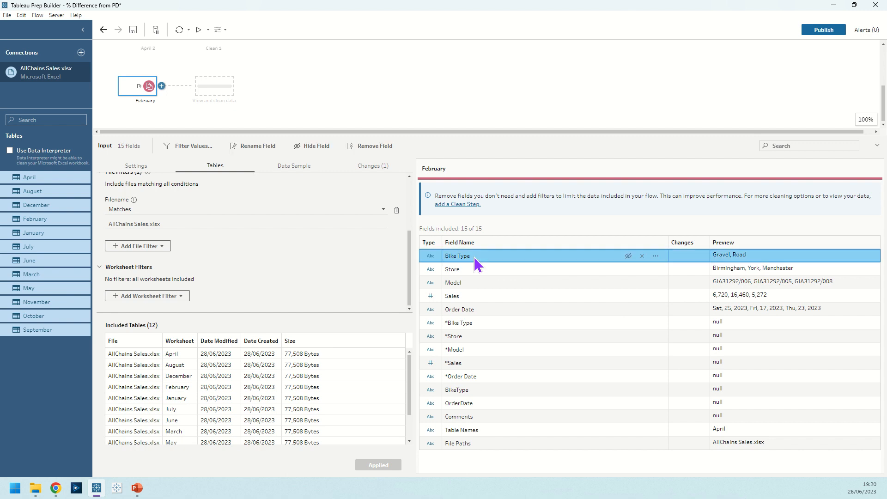
pyautogui.keyDown('ctrl'); pyautogui.click(469, 323); pyautogui.keyUp('ctrl')
pyautogui.keyDown('ctrl'); pyautogui.click(461, 391); pyautogui.keyUp('ctrl')
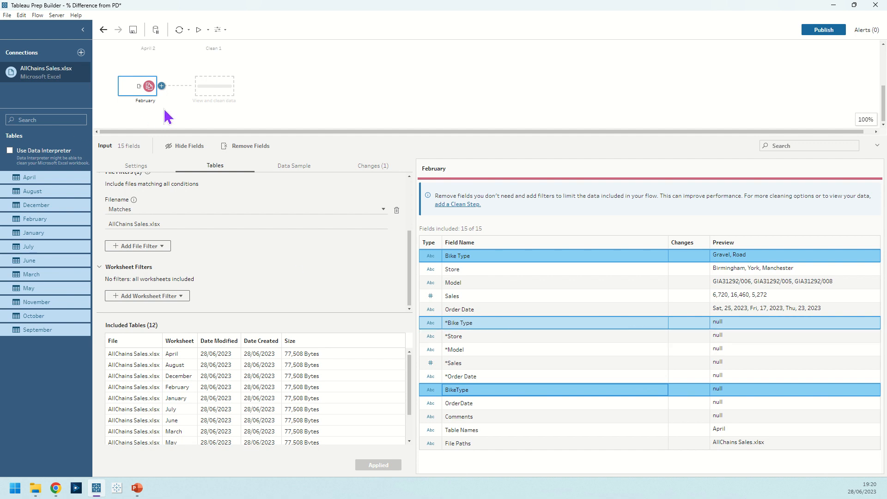
pyautogui.scroll(1, 199, 114)
pyautogui.scroll(1, 198, 114)
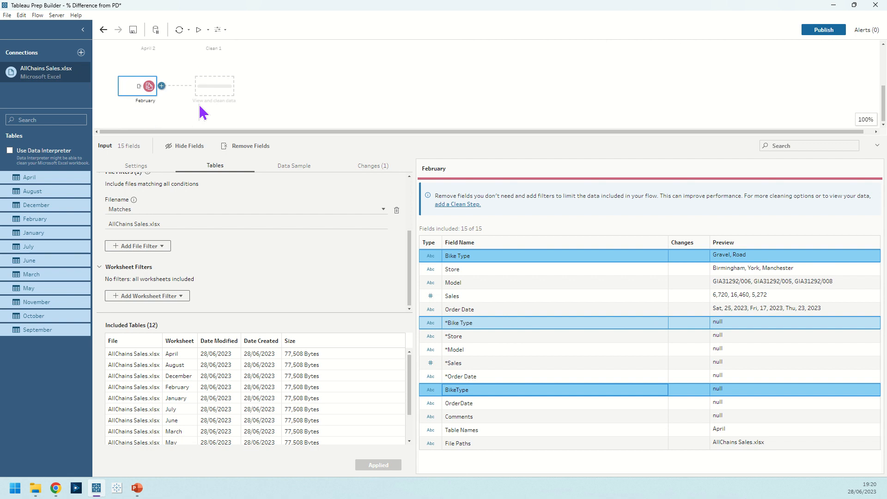
# Delete the April 2, Clean 1 and February steps from the flow
pyautogui.click(237, 111)
pyautogui.moveTo(253, 201); pyautogui.dragTo(136, 129)
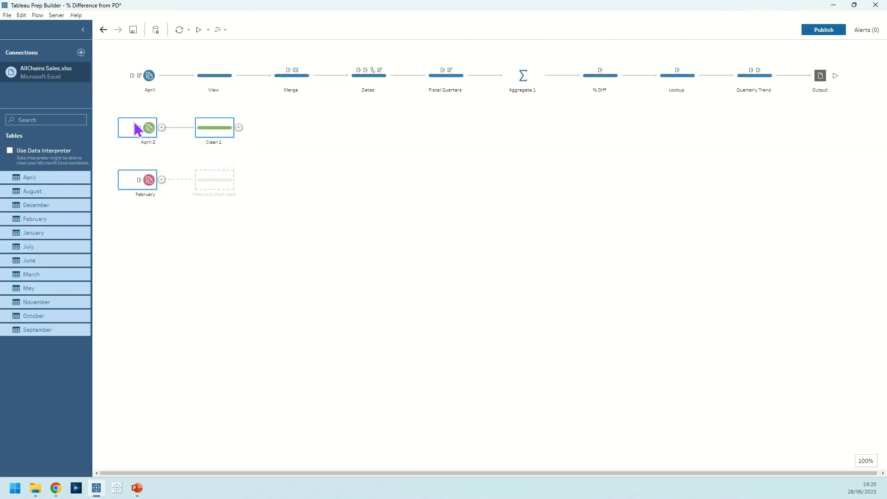
pyautogui.press('Delete')
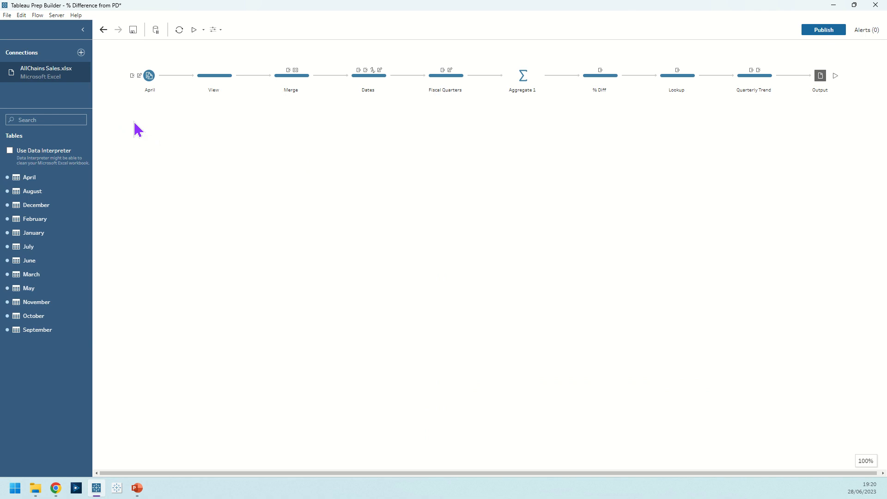
# Examine the View step's field profiles through to the Month field, with the changes list collapsed
pyautogui.click(217, 77)
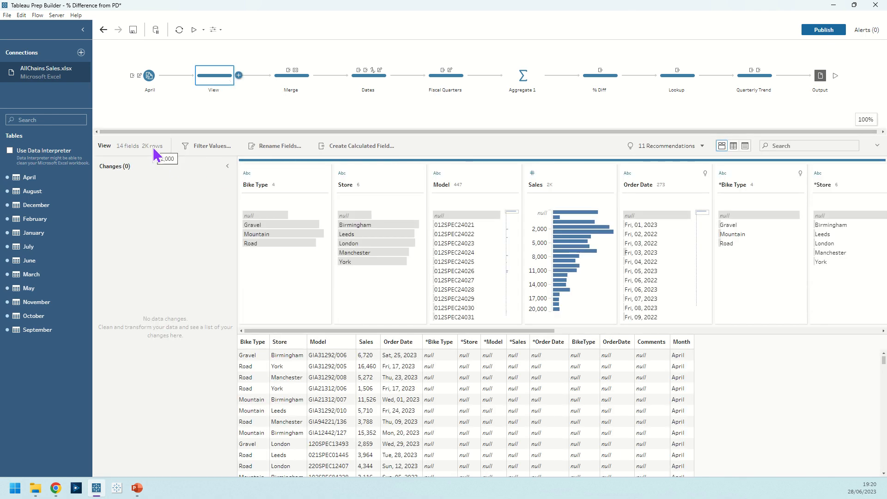
pyautogui.click(228, 167)
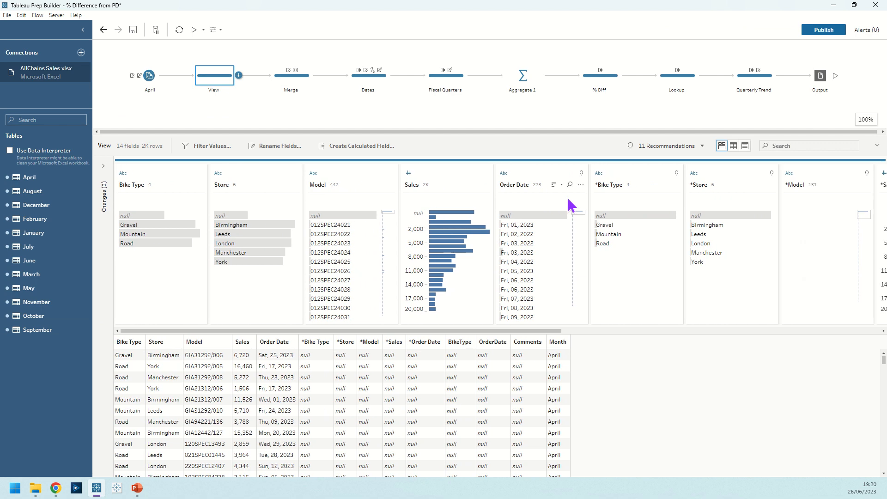
pyautogui.moveTo(534, 331); pyautogui.dragTo(858, 333)
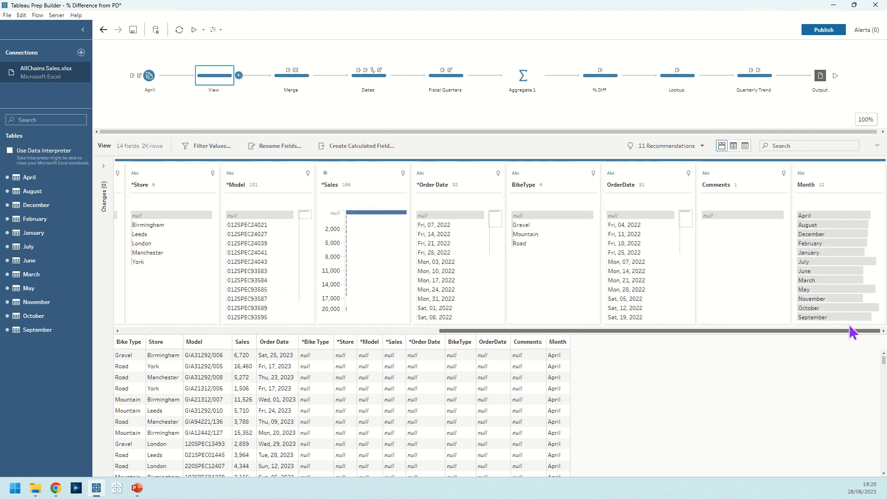
# Inspect the renamed Month field in the original April input's field list
pyautogui.click(153, 83)
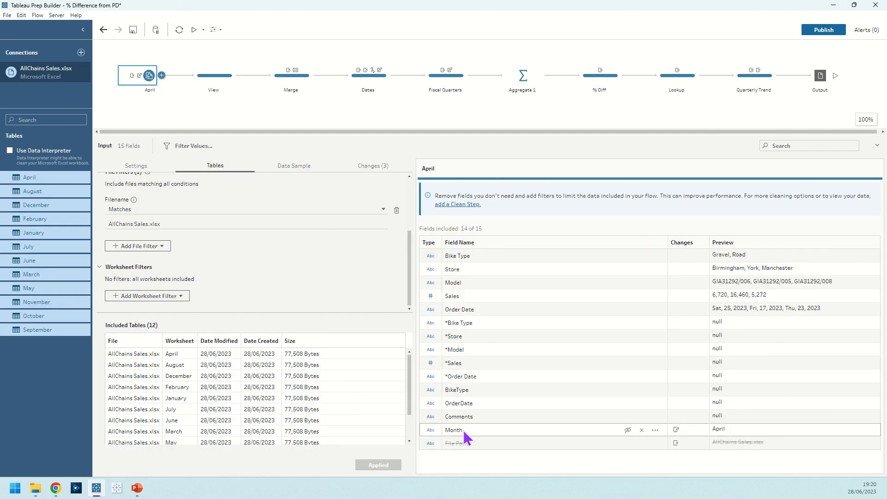
pyautogui.doubleClick(463, 431)
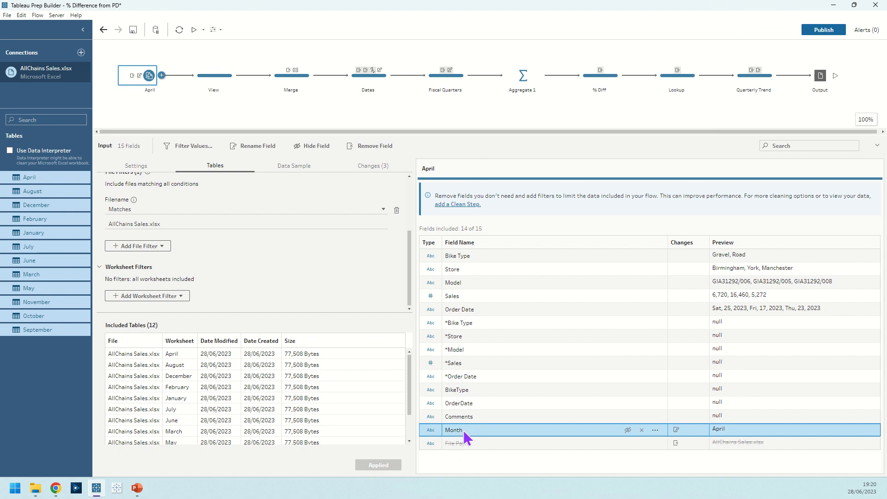
pyautogui.click(480, 469)
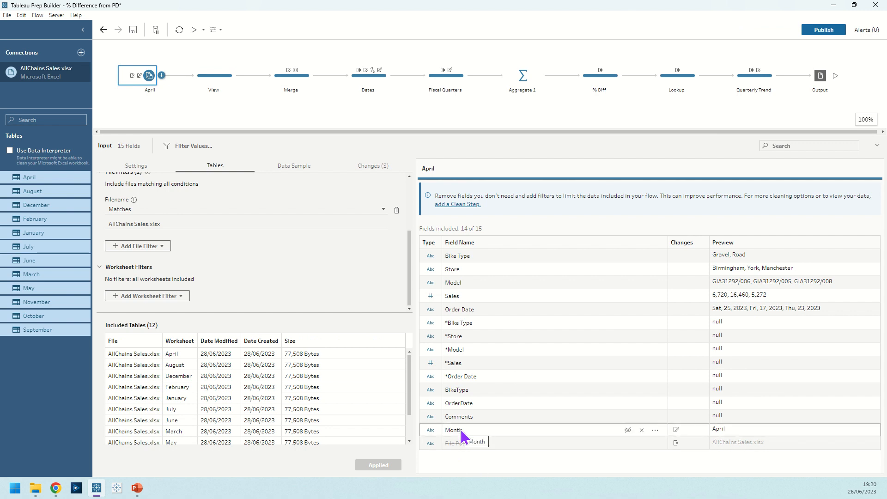
# Check the View step's Comments field for null values and review the operations available for that field
pyautogui.click(209, 74)
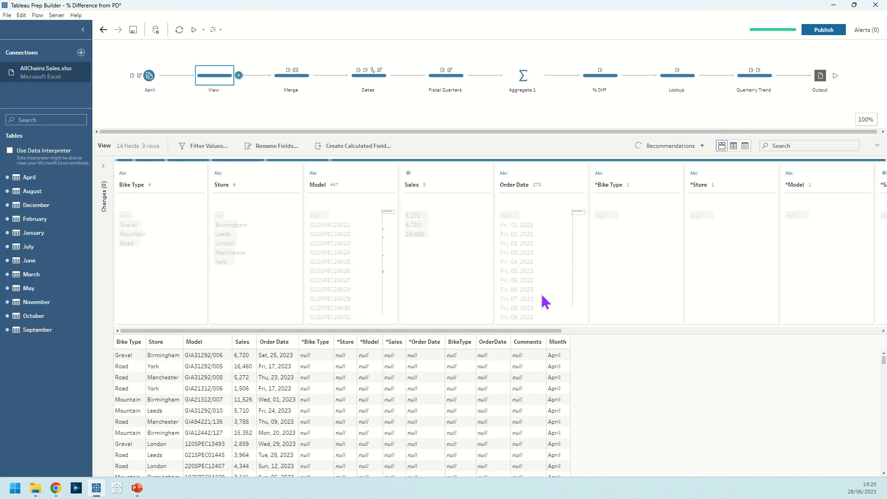
pyautogui.moveTo(536, 331); pyautogui.dragTo(885, 327)
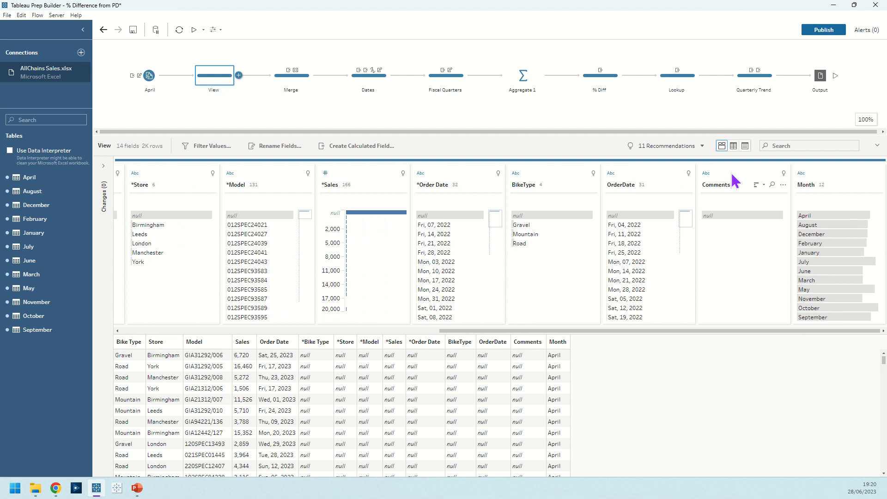
pyautogui.click(742, 217)
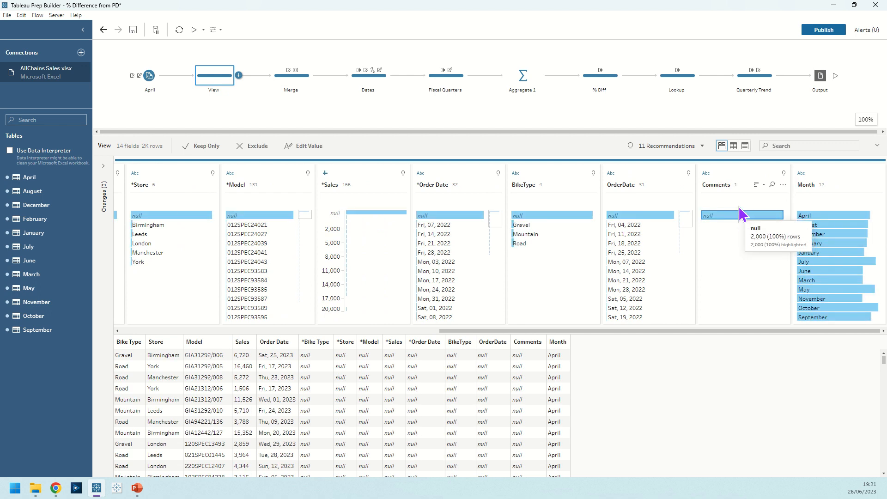
pyautogui.click(738, 174)
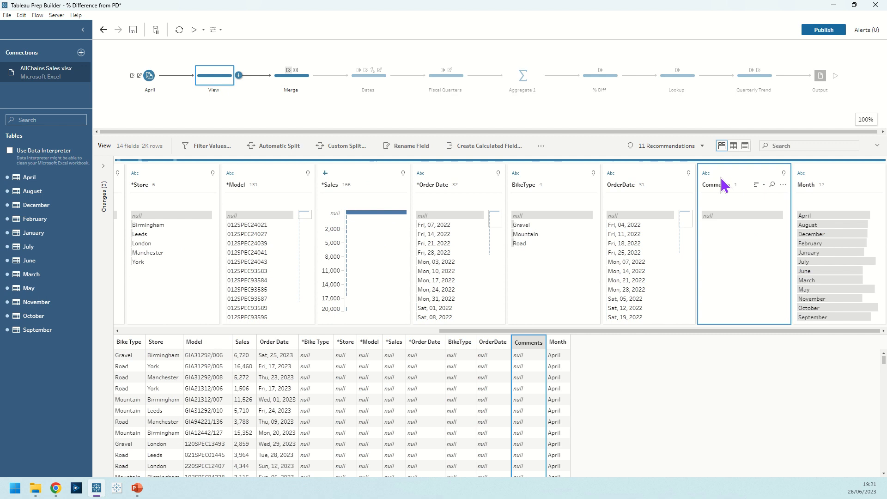
pyautogui.rightClick(731, 176)
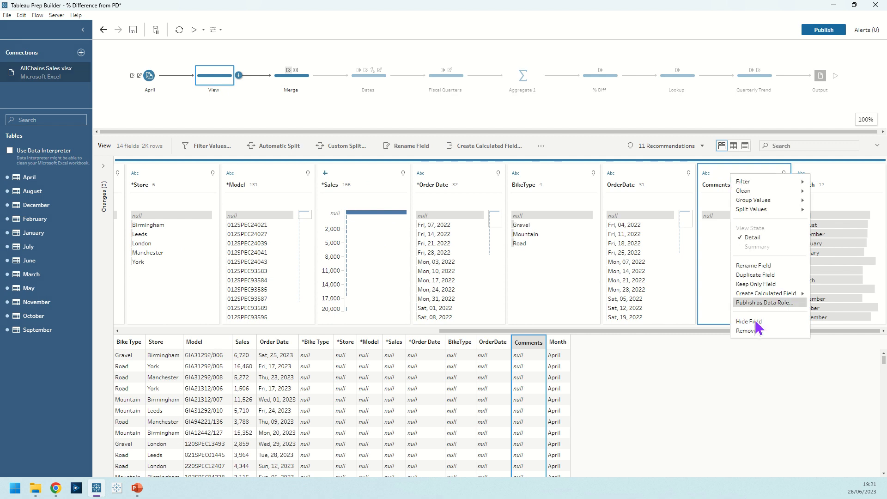
pyautogui.click(701, 287)
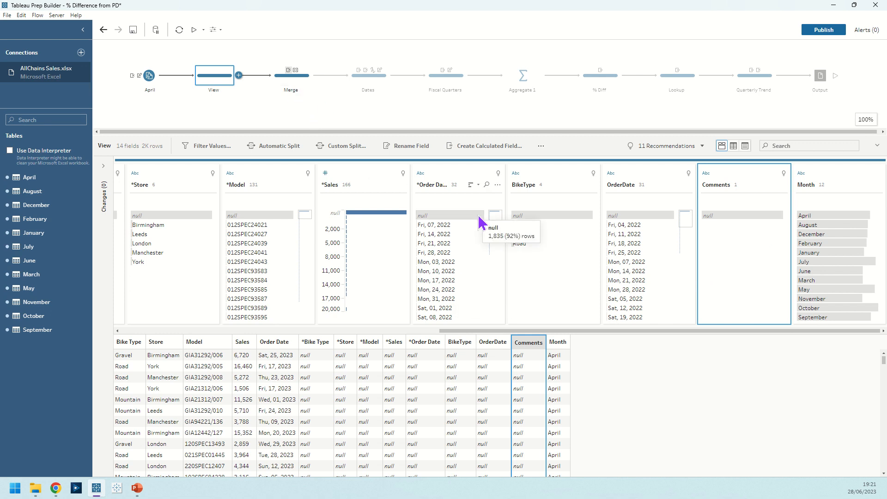
# Show the View step's fields as a list and select Bike Type, *Bike Type and BikeType together
pyautogui.click(744, 146)
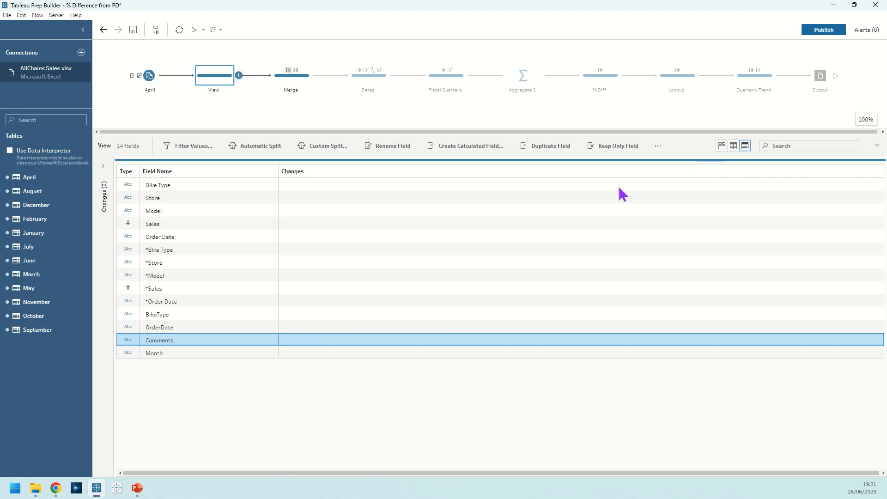
pyautogui.click(153, 190)
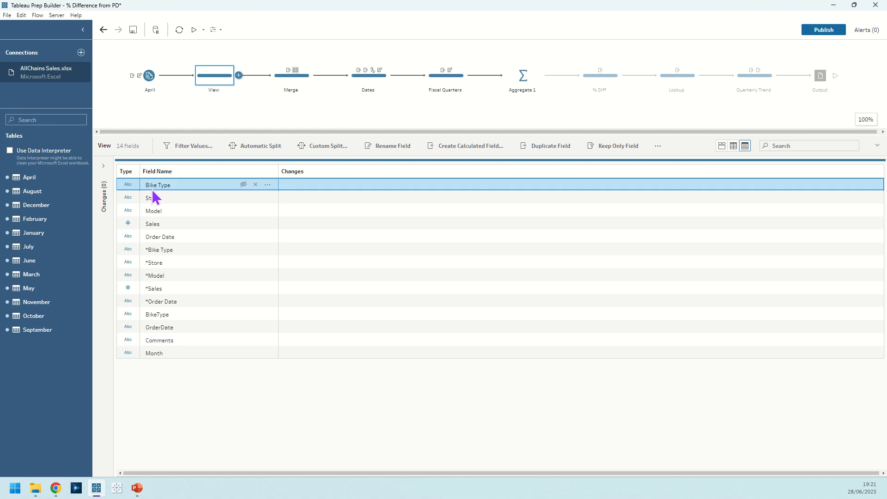
pyautogui.keyDown('ctrl'); pyautogui.click(171, 250); pyautogui.keyUp('ctrl')
pyautogui.keyDown('ctrl'); pyautogui.click(165, 319); pyautogui.keyUp('ctrl')
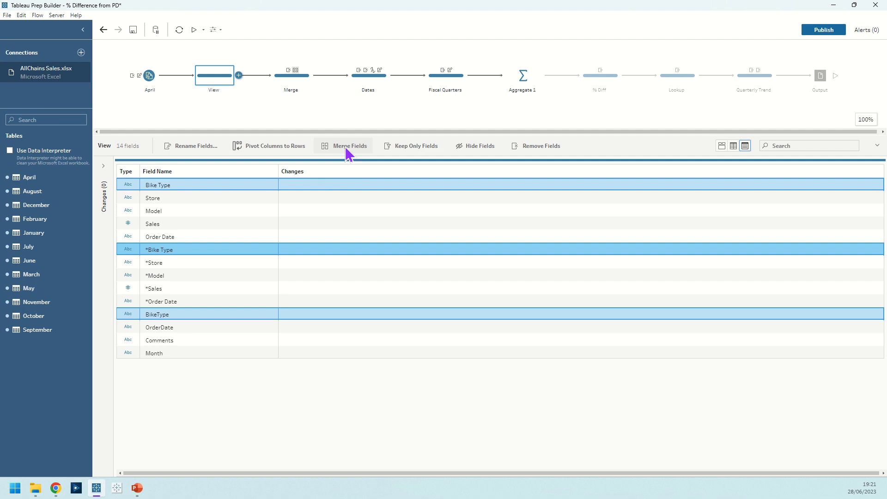
# Try merging the *Bike Type field into Bike Type in the View step's profile cards
pyautogui.click(721, 146)
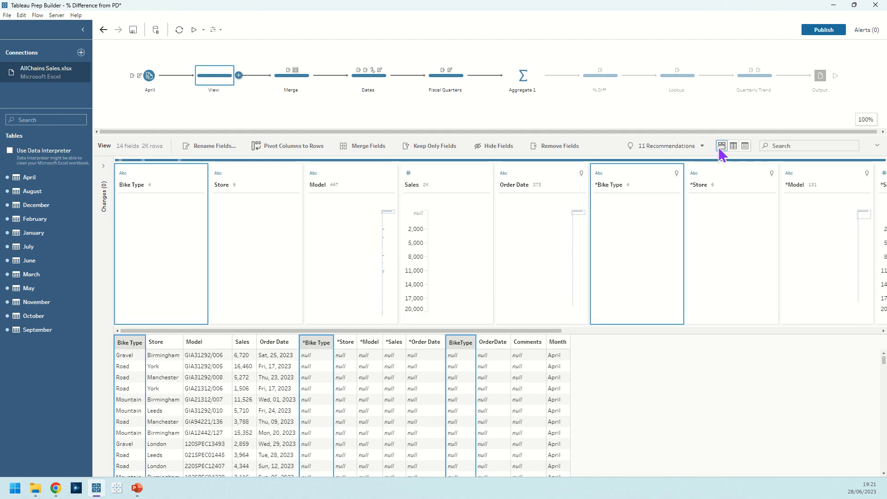
pyautogui.click(625, 177)
pyautogui.moveTo(626, 180); pyautogui.dragTo(155, 187)
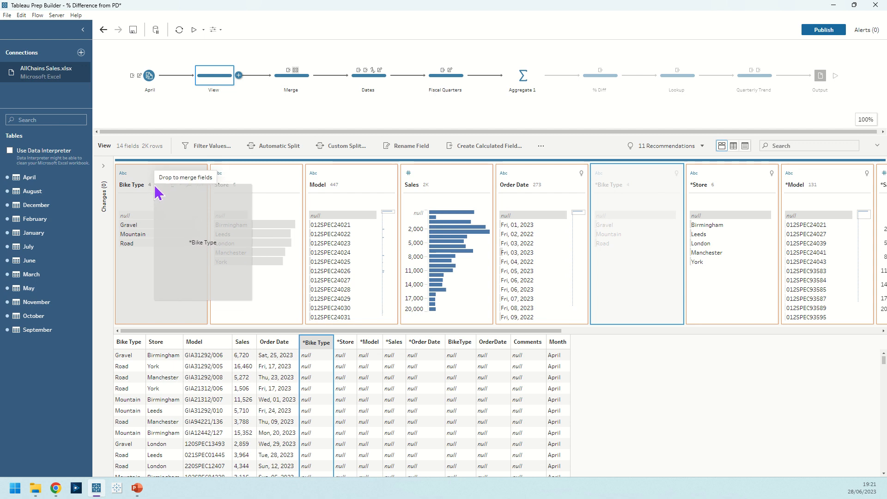
pyautogui.moveTo(157, 192); pyautogui.dragTo(612, 195)
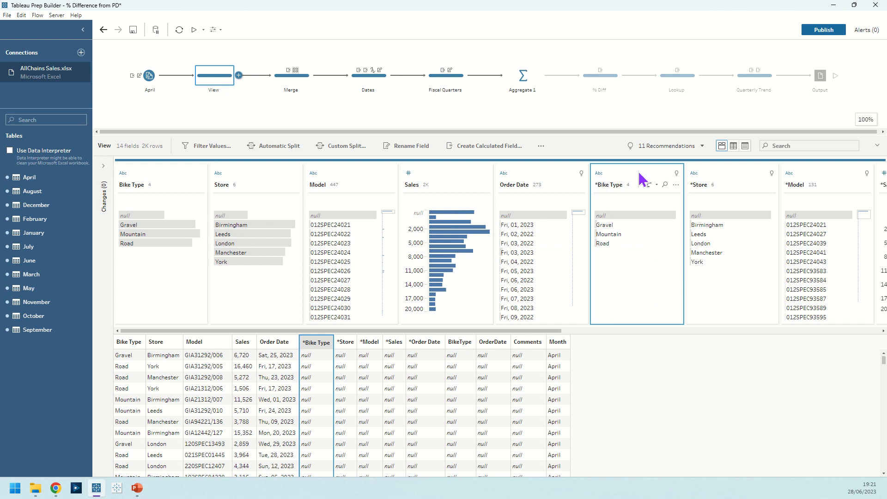
# Split the Merge step's Order Date field with a custom split on the "," separator, splitting off the last 2 fields
pyautogui.click(288, 76)
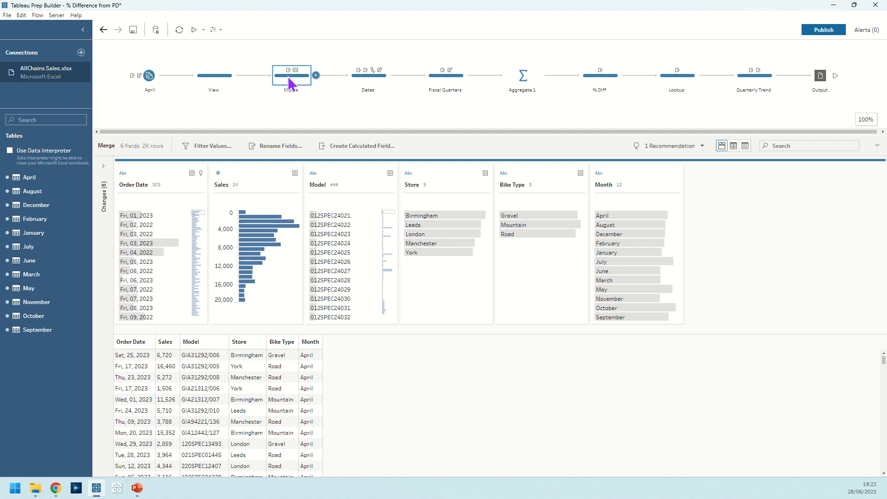
pyautogui.click(171, 176)
pyautogui.click(200, 185)
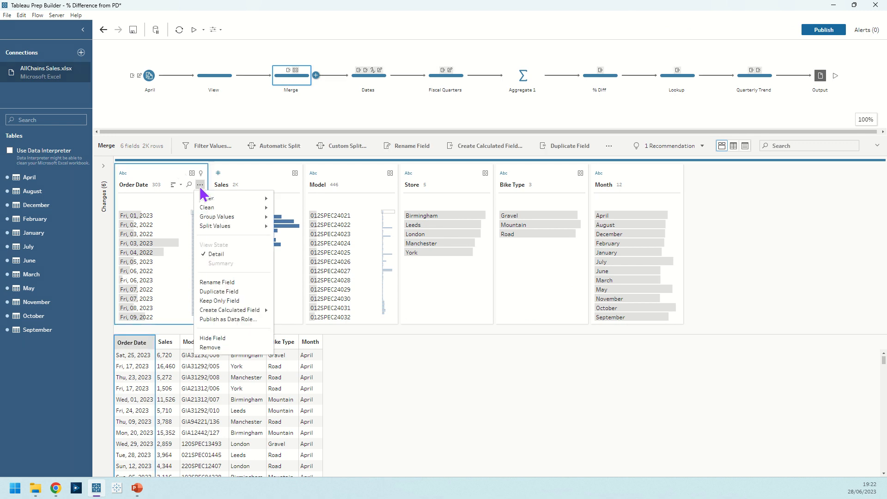
pyautogui.moveTo(211, 228)
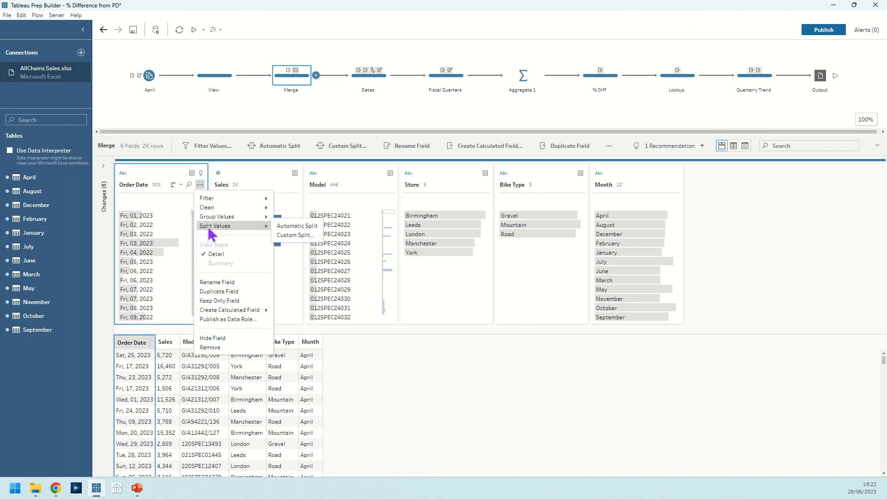
pyautogui.click(296, 235)
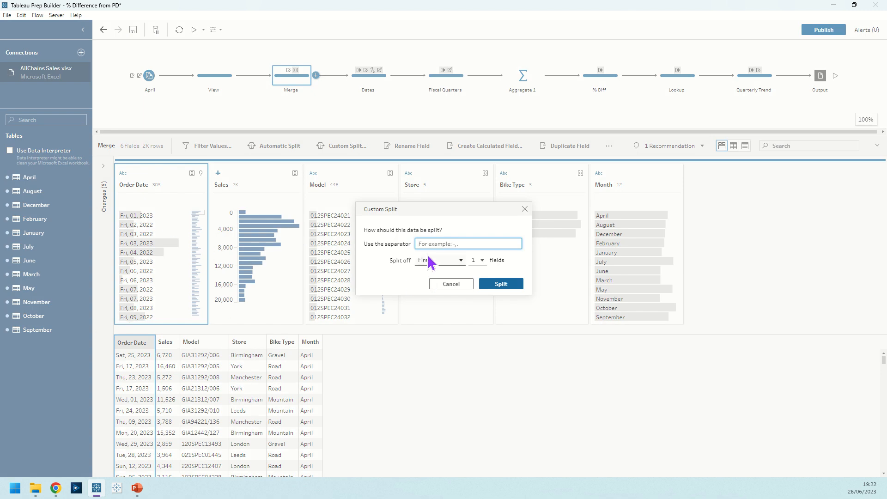
pyautogui.write(',')
pyautogui.click(431, 260)
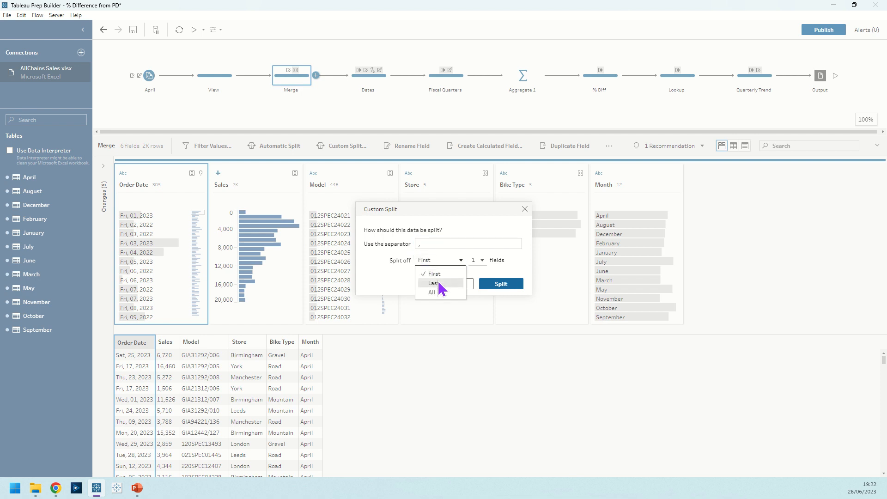
pyautogui.click(439, 284)
pyautogui.click(477, 259)
pyautogui.click(479, 278)
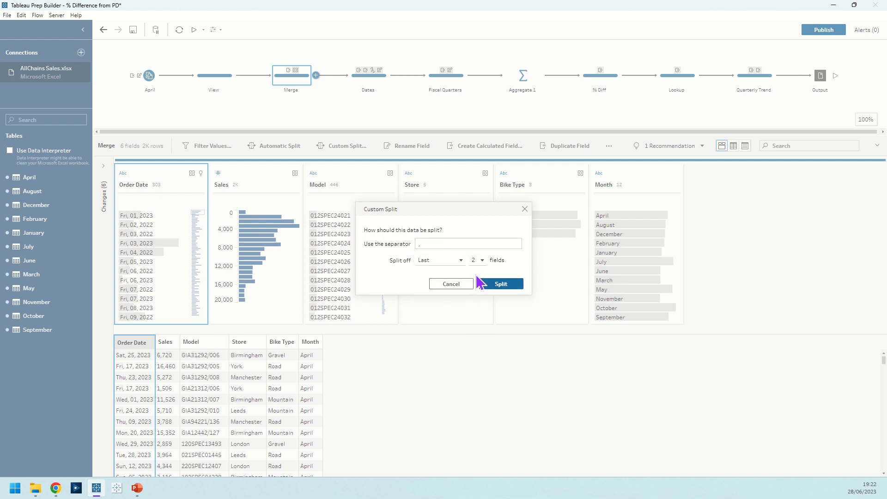
pyautogui.click(485, 283)
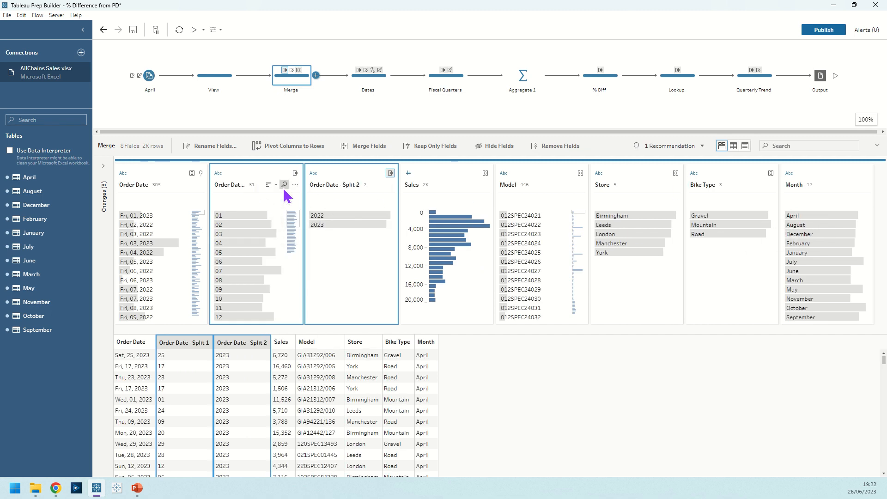
# Remove the Order Date - Split 1 and Order Date - Split 2 calculated fields from the Merge step's changes
pyautogui.click(104, 172)
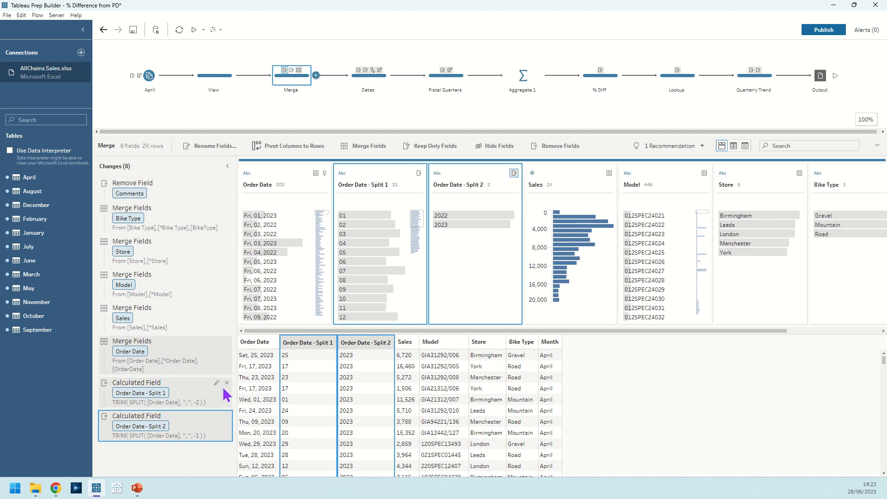
pyautogui.click(226, 383)
pyautogui.click(227, 383)
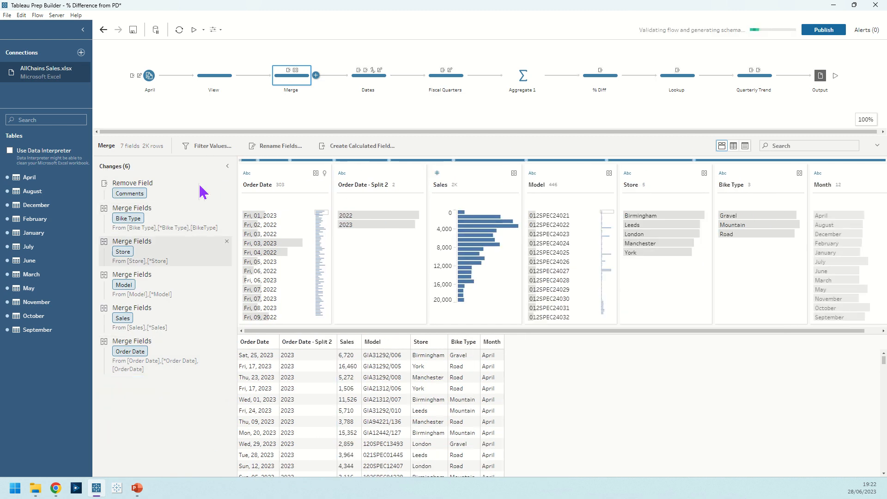
# Review the Dates step's recorded changes from the Order Date splits through the Day and Year renames to the Order Date removal
pyautogui.click(384, 82)
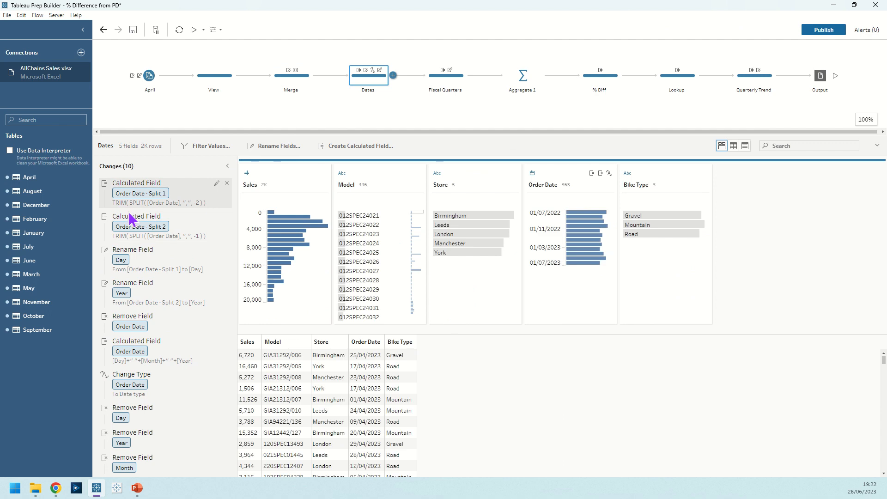
pyautogui.click(135, 233)
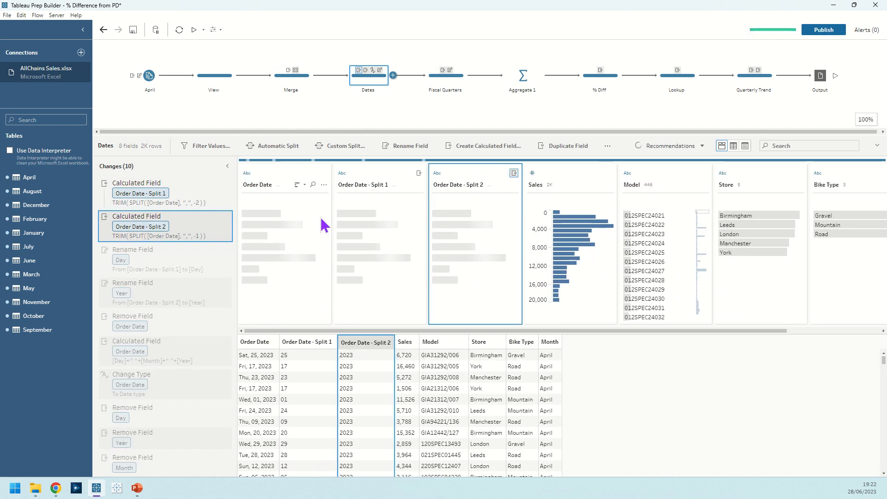
pyautogui.click(171, 275)
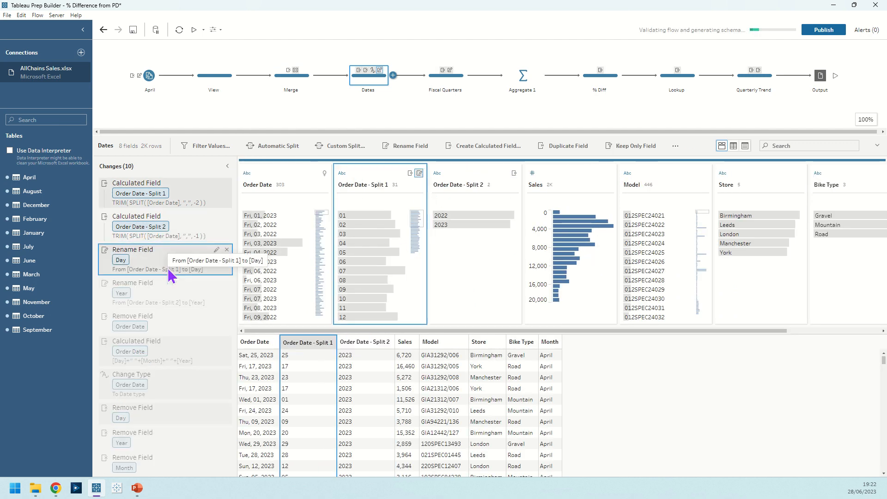
pyautogui.click(165, 296)
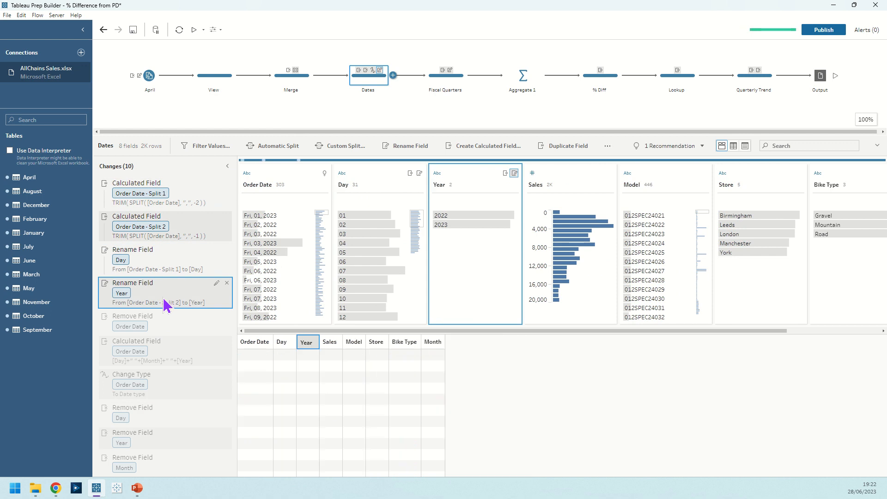
pyautogui.click(160, 326)
# Inspect the Dates step's Order Date formula and data type options, plus the recorded removal of the Month field
pyautogui.click(217, 341)
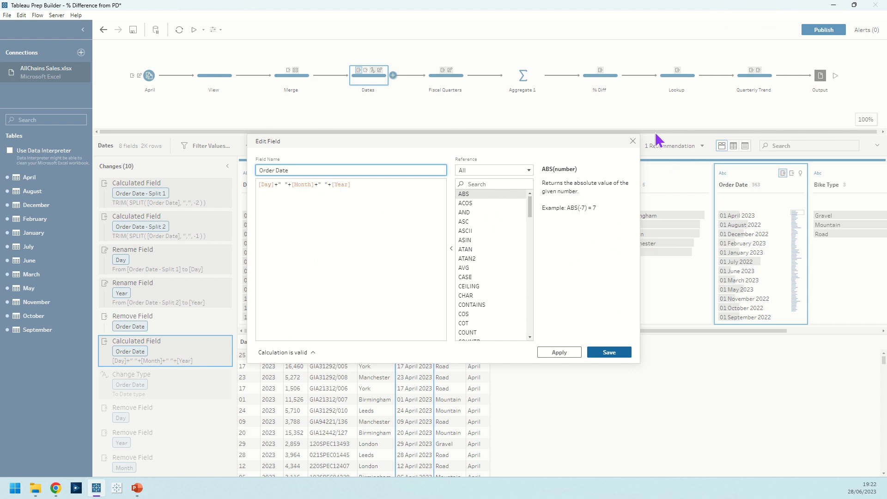
pyautogui.click(633, 142)
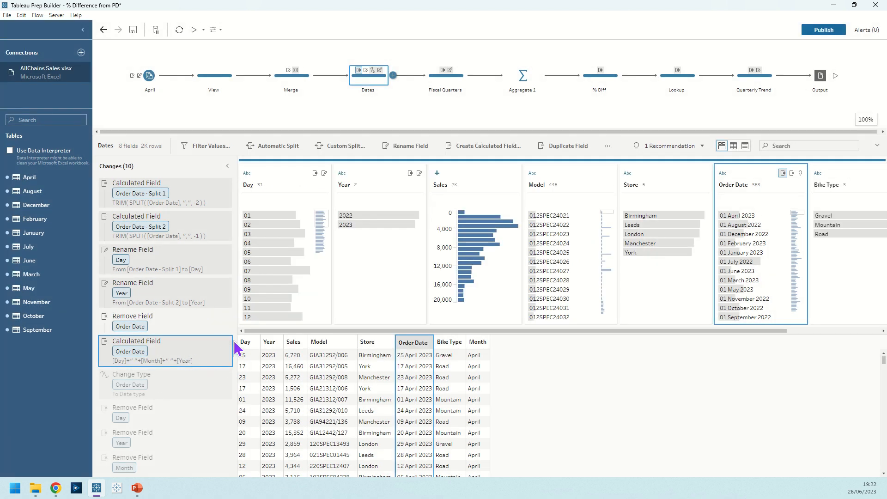
pyautogui.click(724, 171)
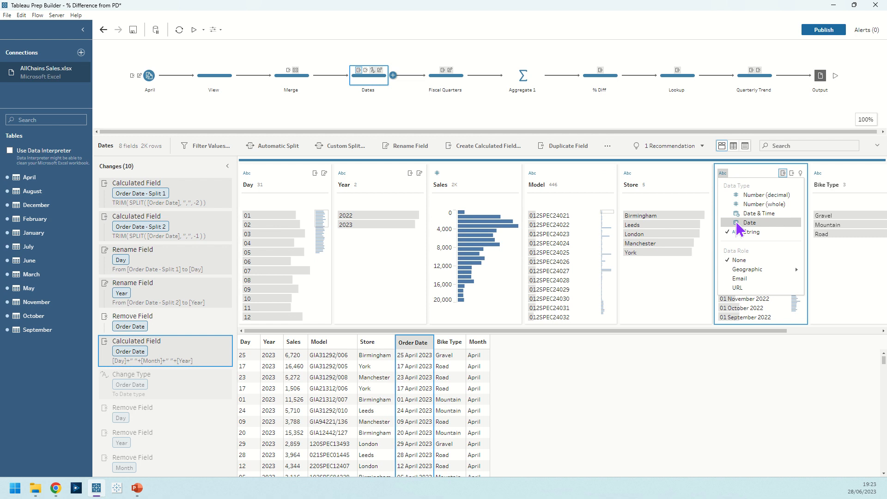
pyautogui.click(757, 168)
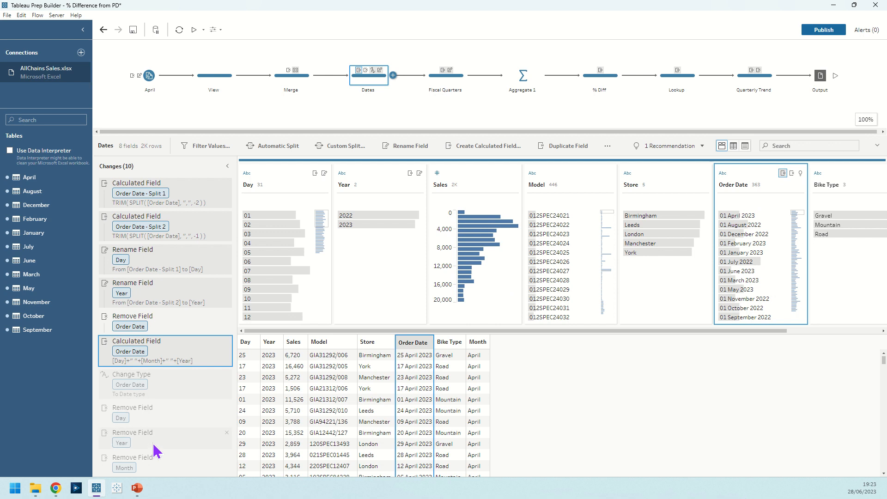
pyautogui.click(150, 458)
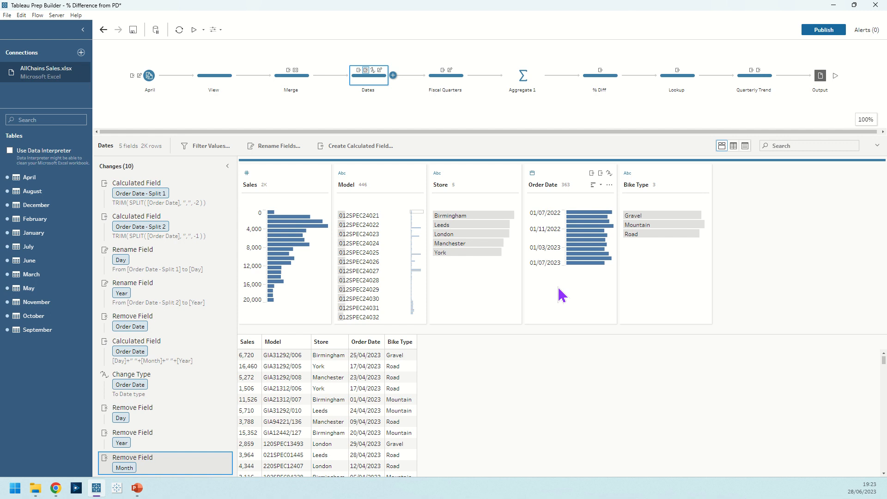
# Try a custom fiscal year conversion of the Dates step's Order Date to Quarter Number with a July start, and cancel it
pyautogui.click(439, 75)
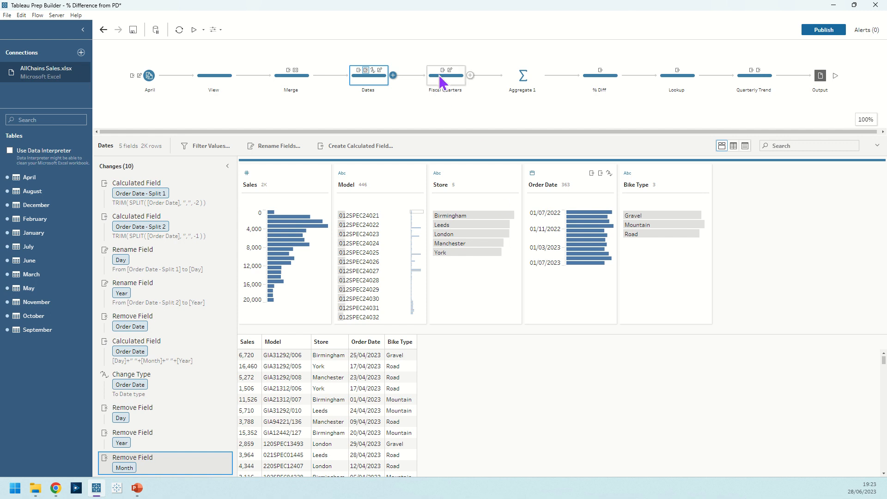
pyautogui.click(380, 80)
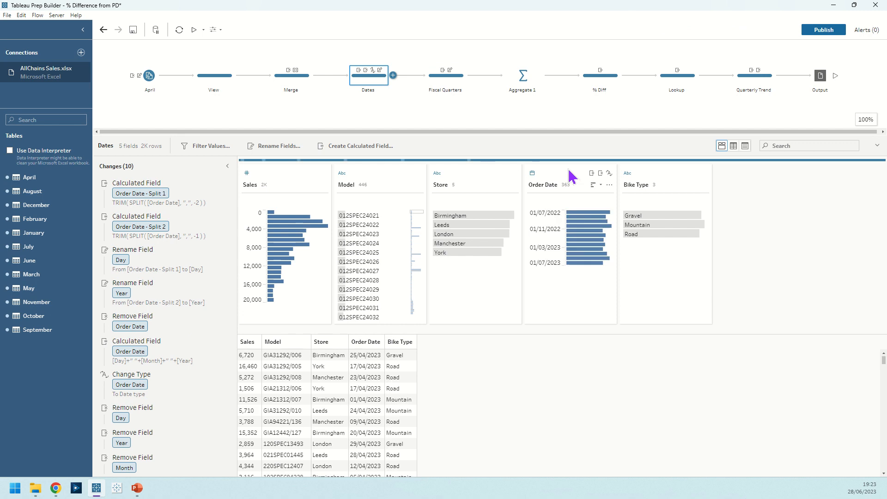
pyautogui.click(608, 184)
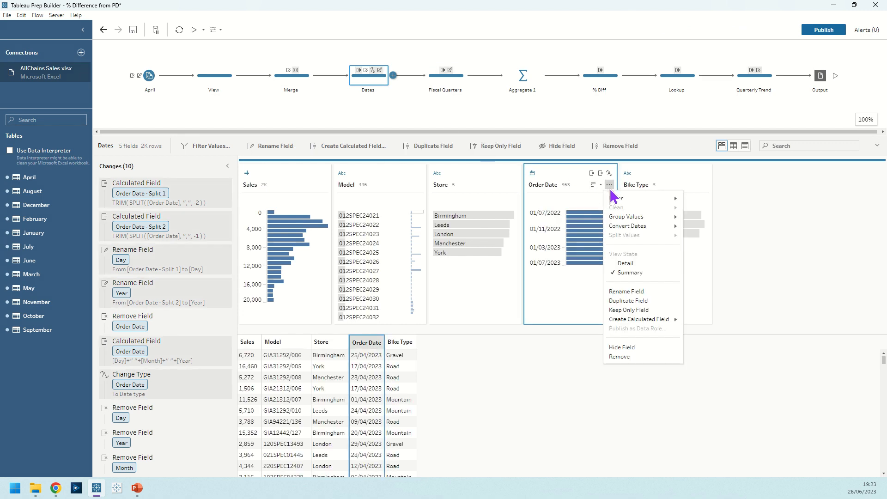
pyautogui.moveTo(635, 228)
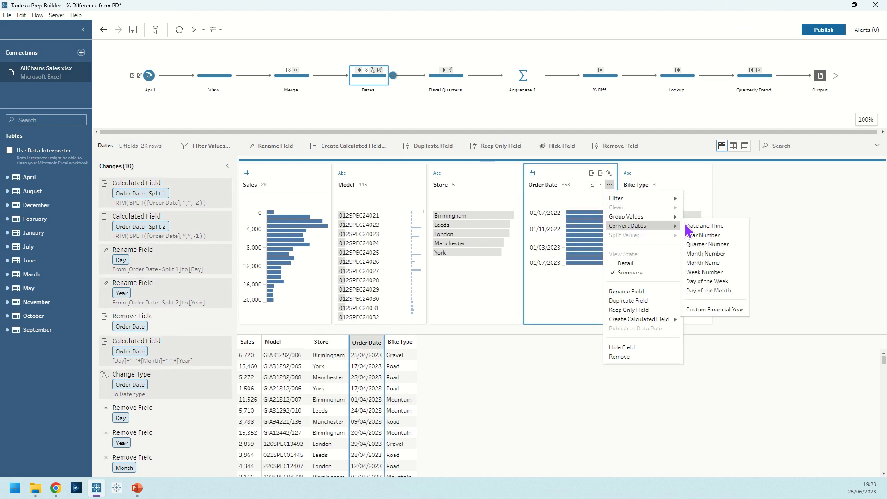
pyautogui.click(724, 313)
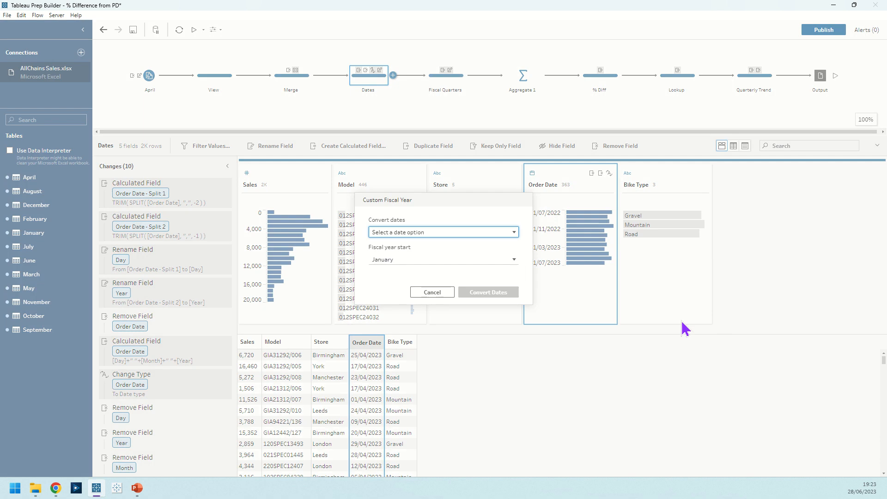
pyautogui.click(439, 232)
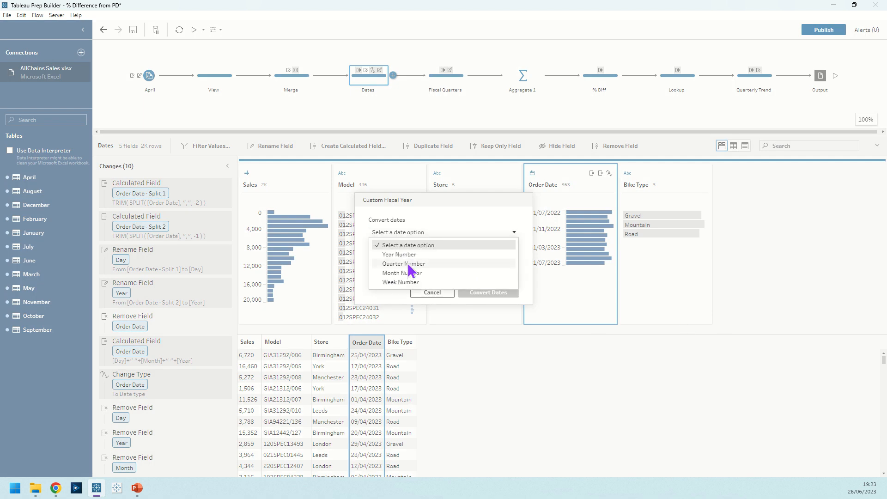
pyautogui.click(409, 263)
pyautogui.click(406, 261)
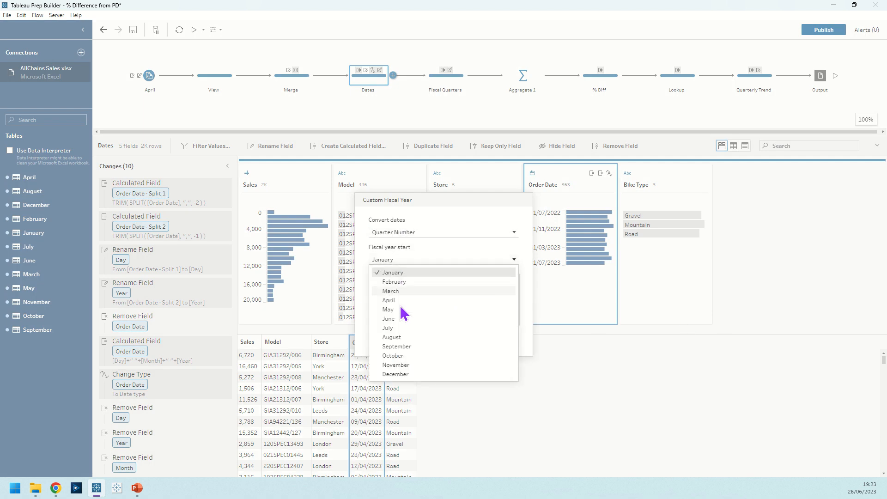
pyautogui.click(397, 339)
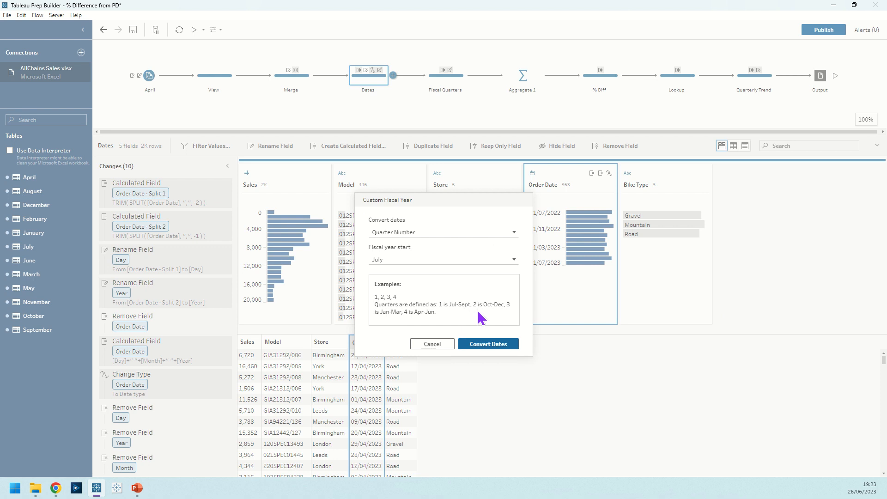
pyautogui.click(437, 344)
# Review the Fiscal Quarters, Aggregate 1 and % Diff steps of the flow in turn
pyautogui.click(443, 77)
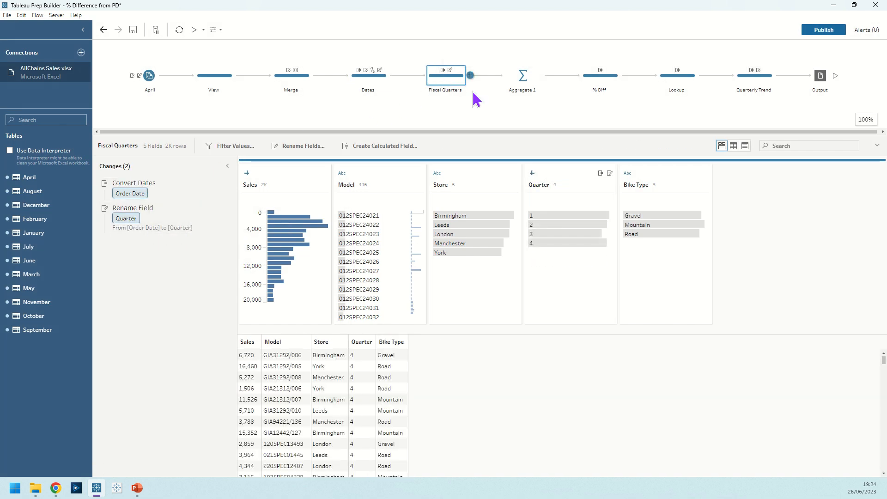
pyautogui.click(522, 78)
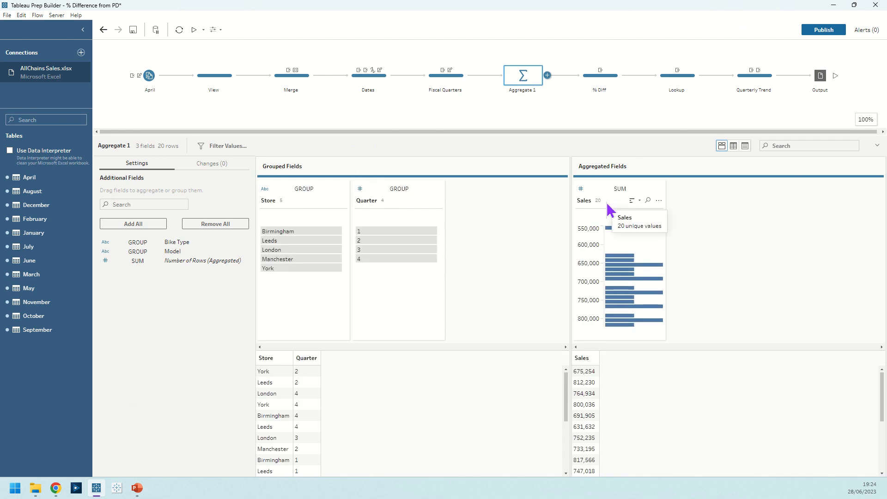
pyautogui.click(588, 76)
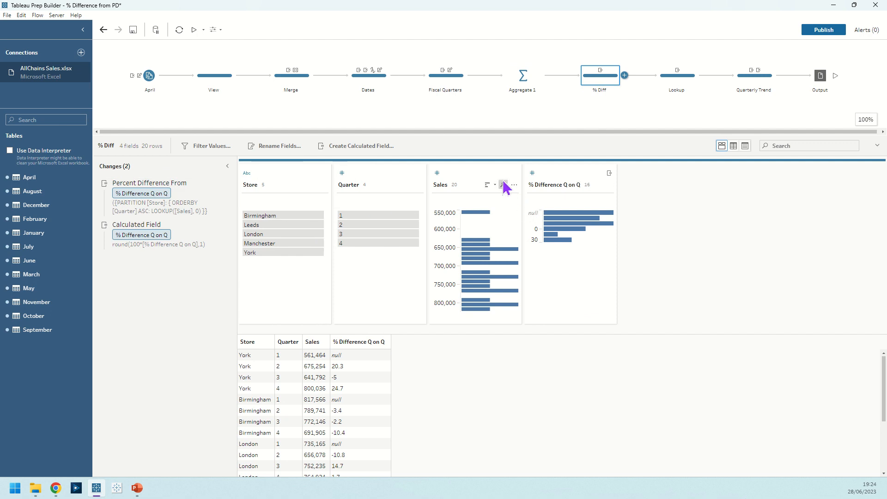
# Create a Percent Difference From calculation on Sales in the % Diff step, grouped by Store and ordered by Quarter
pyautogui.click(492, 177)
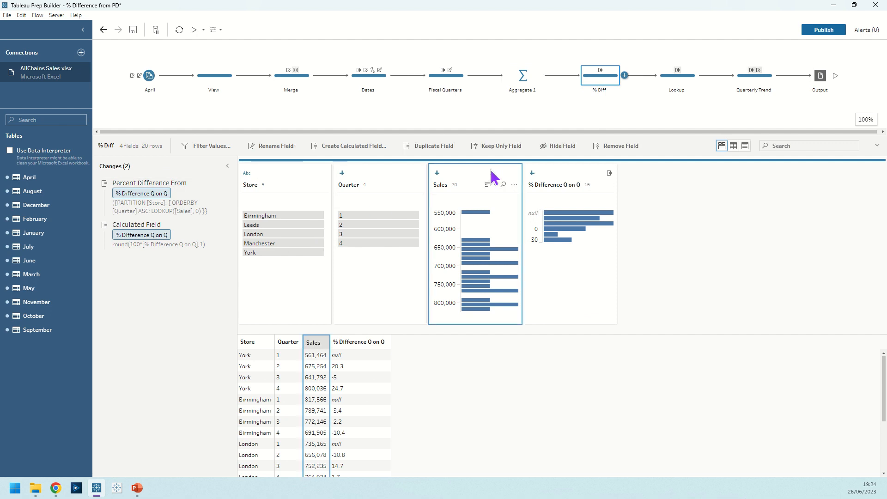
pyautogui.click(514, 185)
pyautogui.moveTo(556, 310)
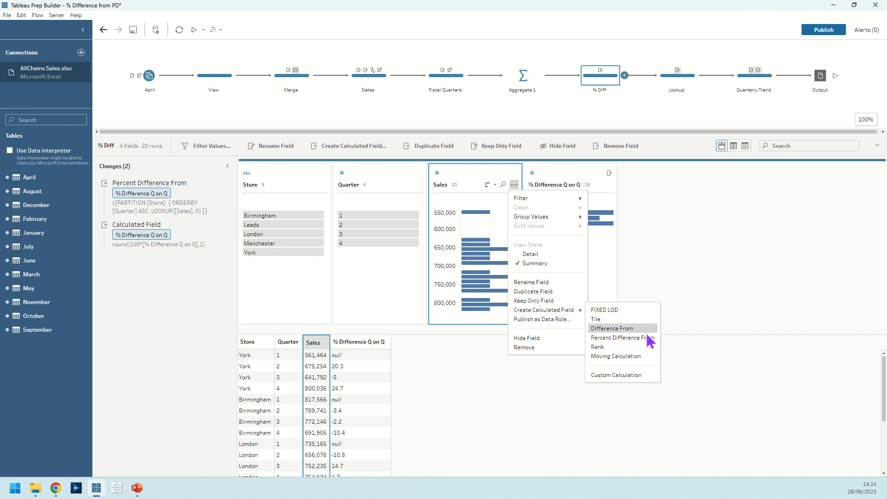
pyautogui.click(622, 338)
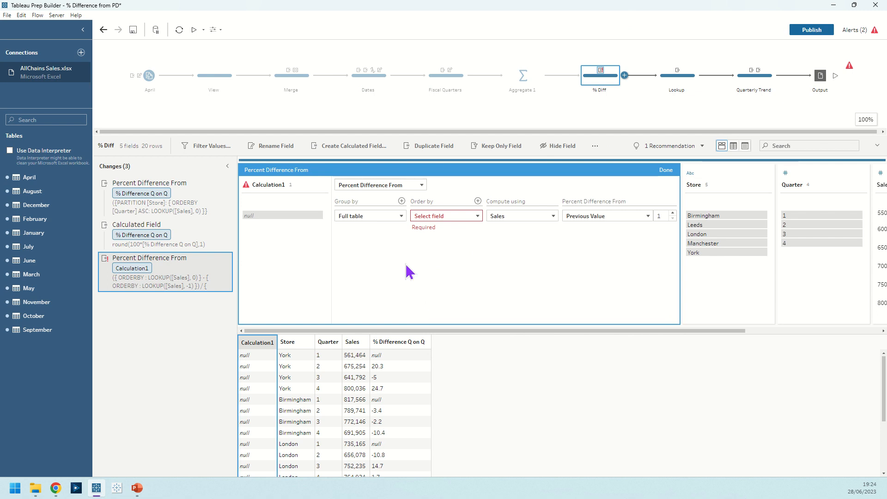
pyautogui.click(401, 217)
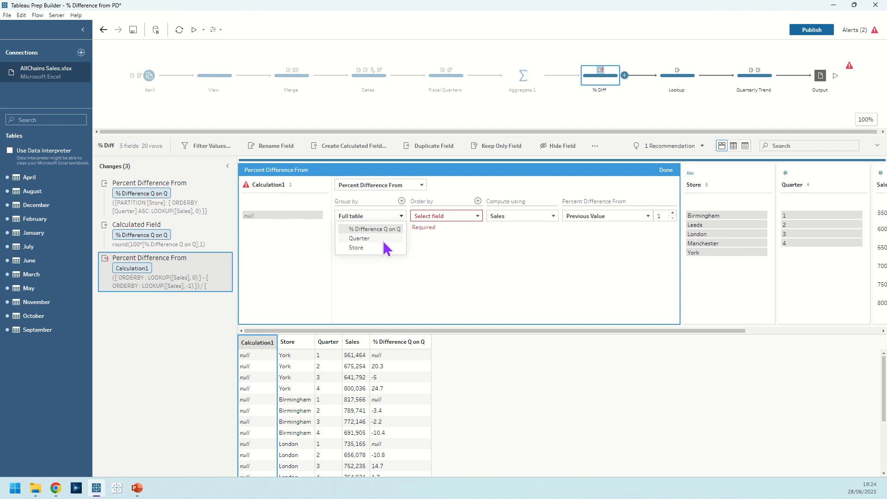
pyautogui.click(372, 248)
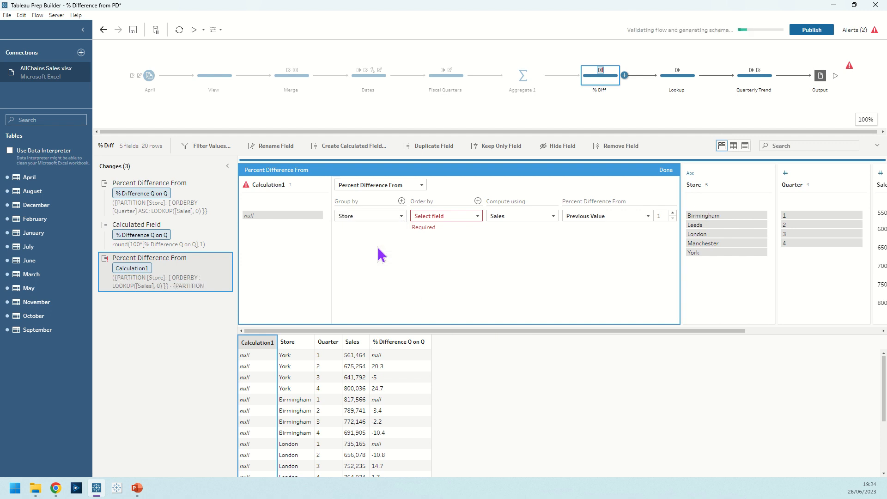
pyautogui.click(426, 220)
pyautogui.click(437, 239)
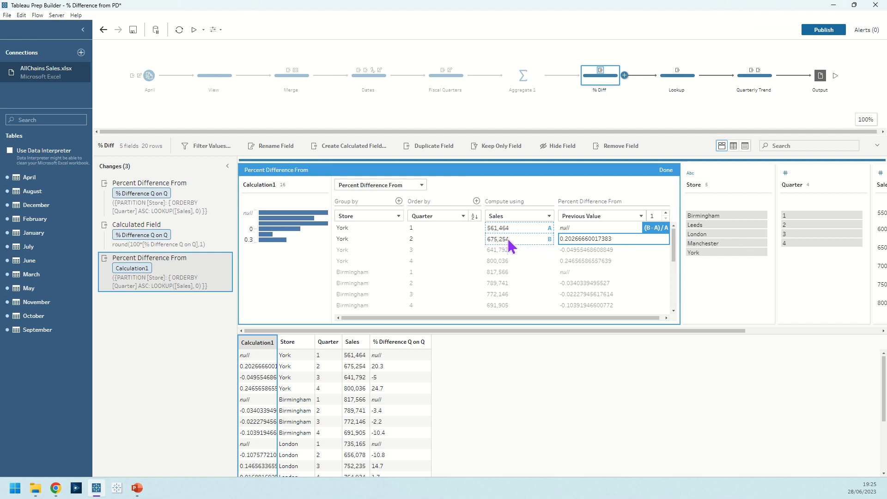
# Try previous-value offsets of 2 and 3 in the Percent Difference From calculation, and return the offset to 1
pyautogui.click(665, 213)
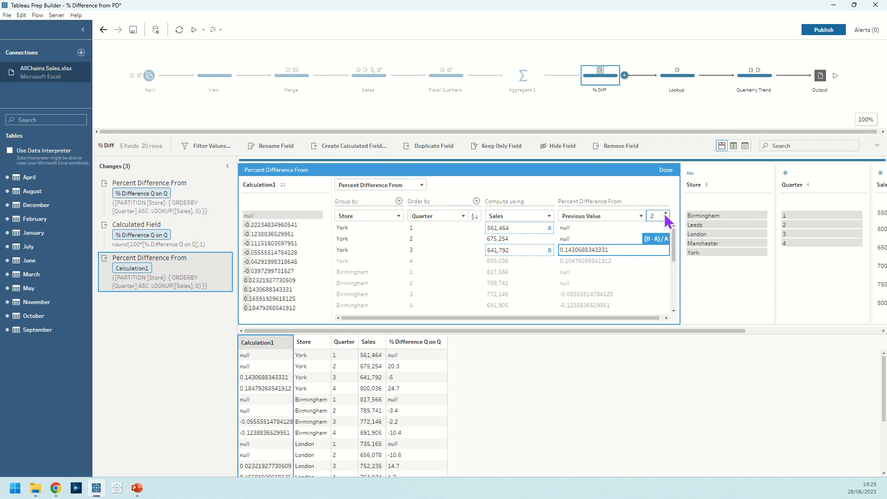
pyautogui.click(666, 214)
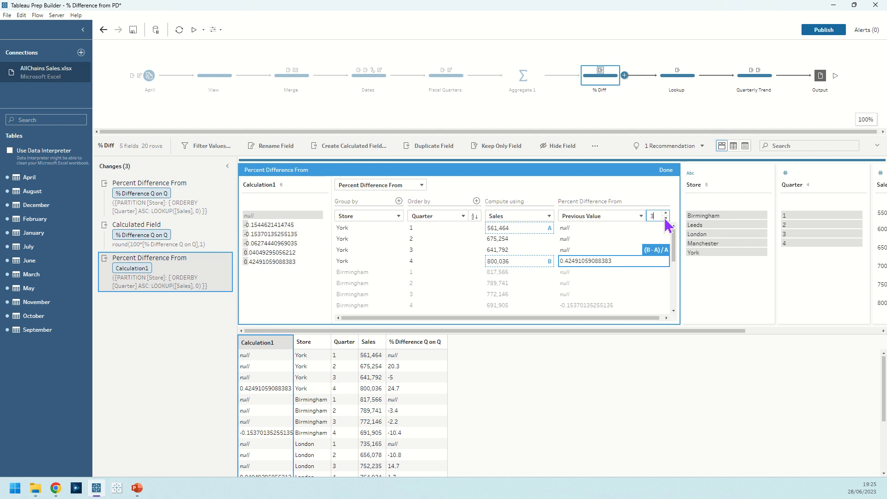
pyautogui.click(666, 219)
pyautogui.click(666, 219)
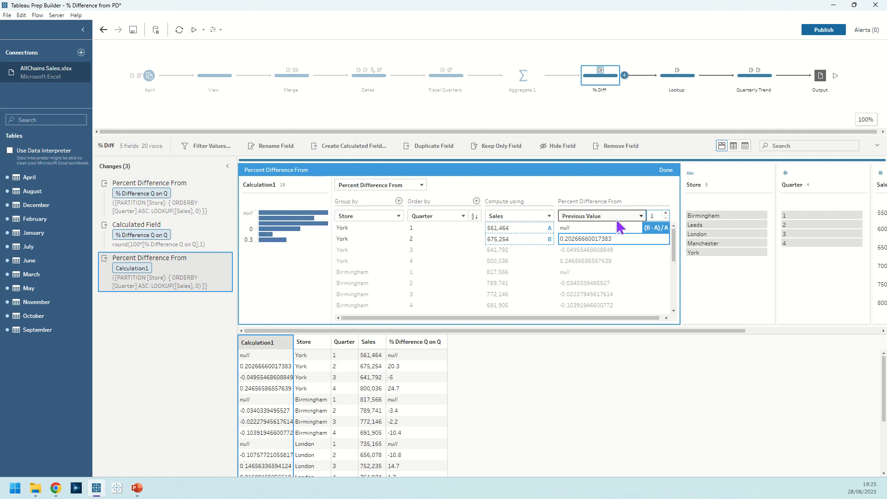
# Check the calculation's Previous Value and Next Value options, finish it, and remove Calculation1 from the % Diff step's changes
pyautogui.click(641, 216)
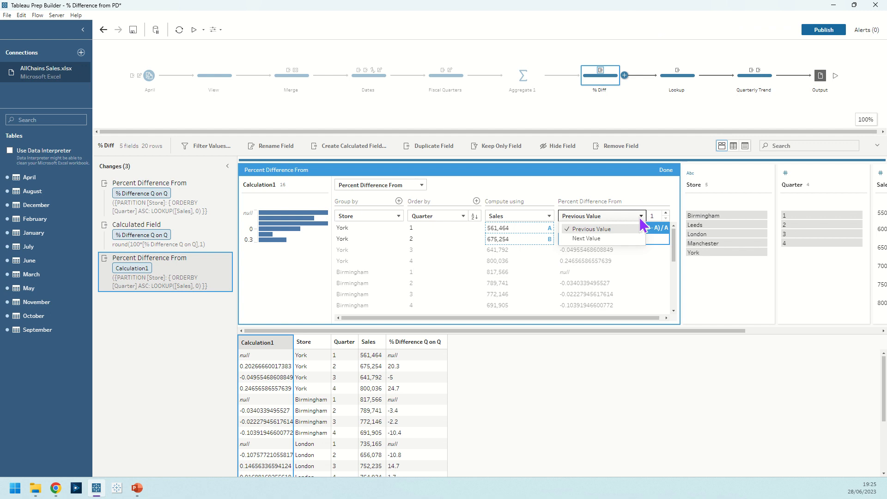
pyautogui.click(640, 217)
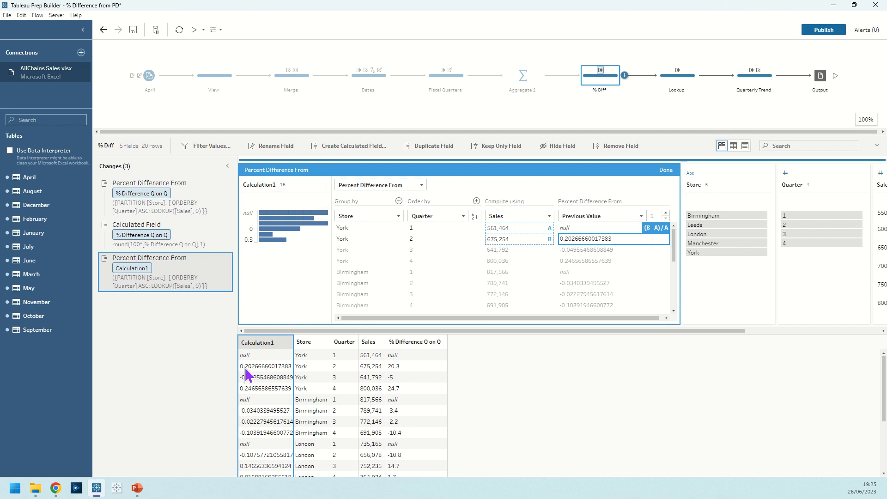
pyautogui.click(664, 170)
pyautogui.click(227, 258)
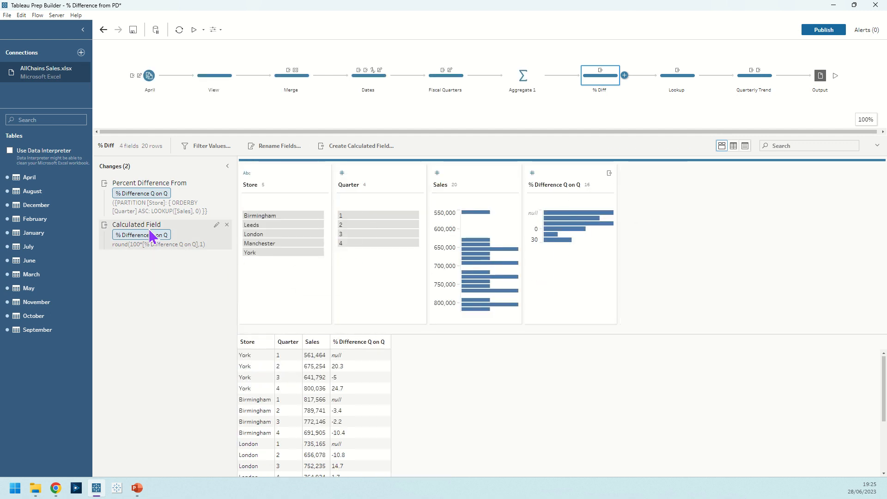
# Inspect the % Difference Q on Q rounding formula and York's percent differences for quarters 4, 3 and 2
pyautogui.click(216, 225)
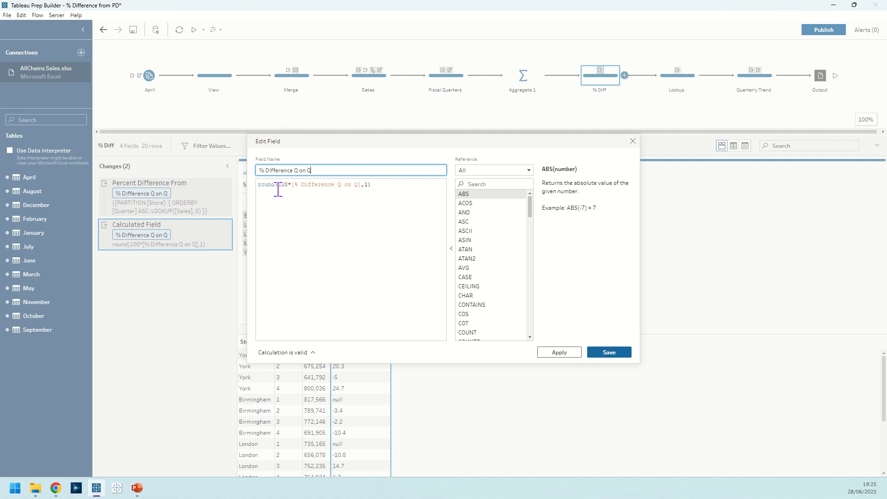
pyautogui.click(632, 141)
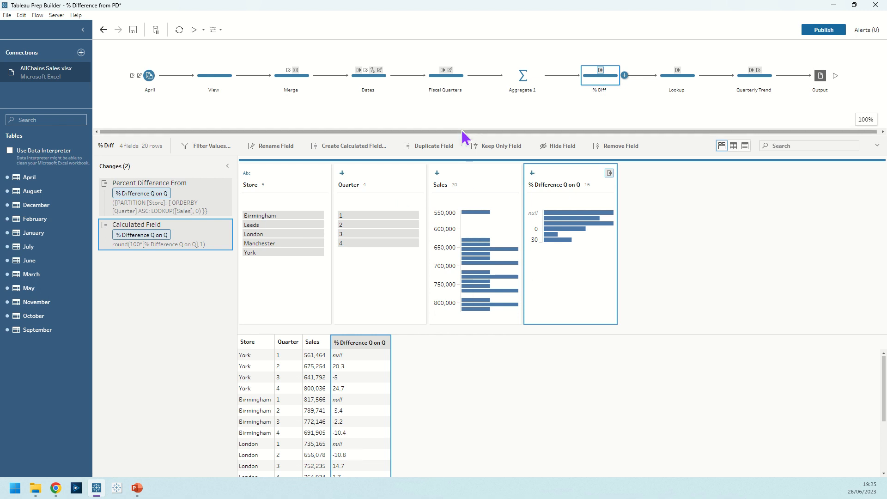
pyautogui.moveTo(461, 129); pyautogui.dragTo(475, 131)
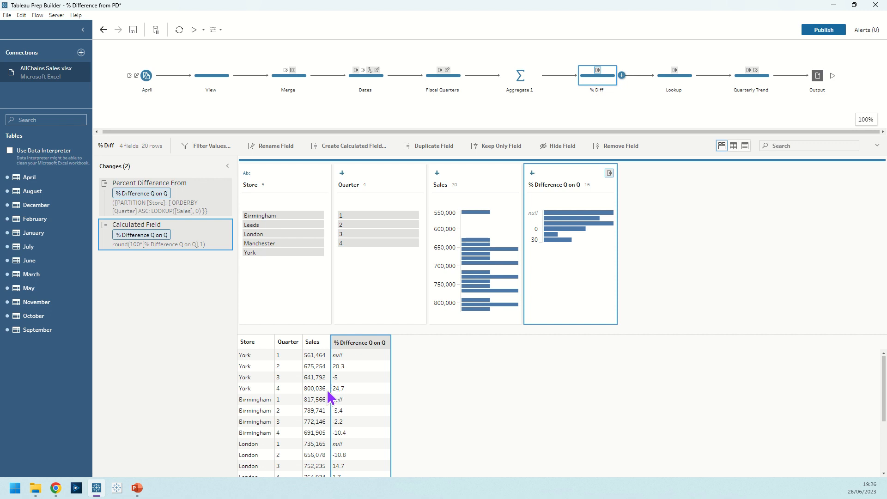
pyautogui.click(335, 389)
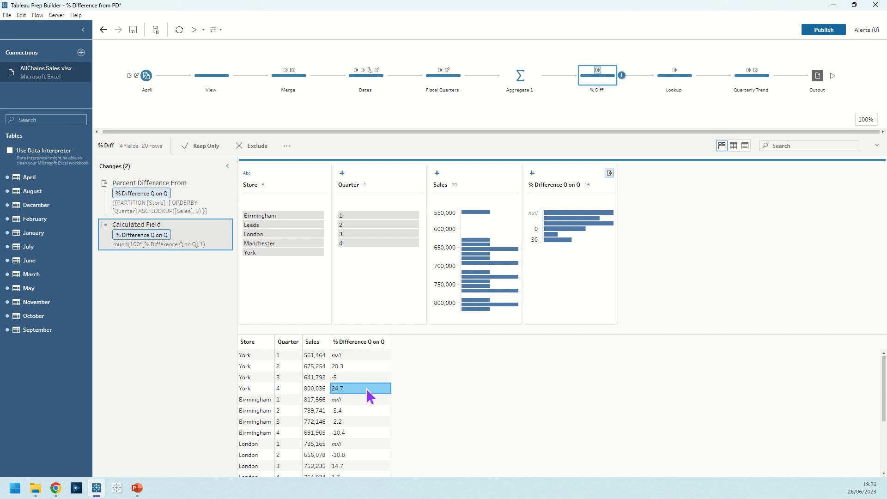
pyautogui.press('Up')
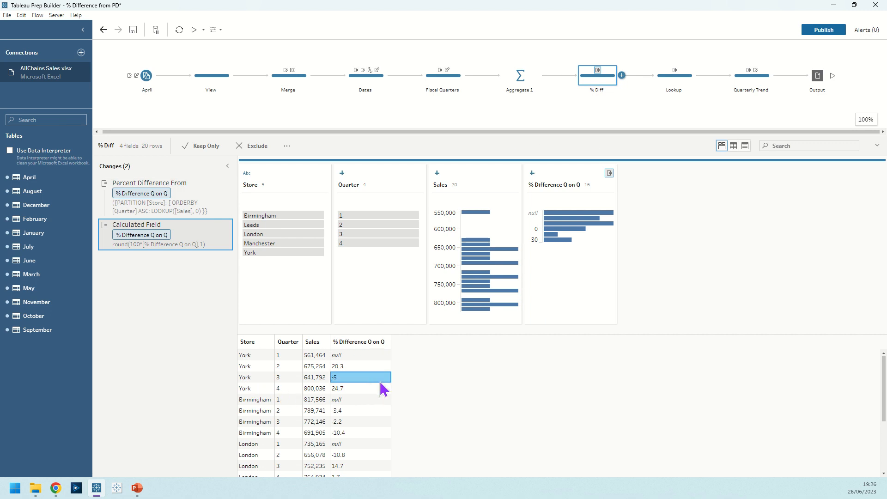
pyautogui.click(350, 365)
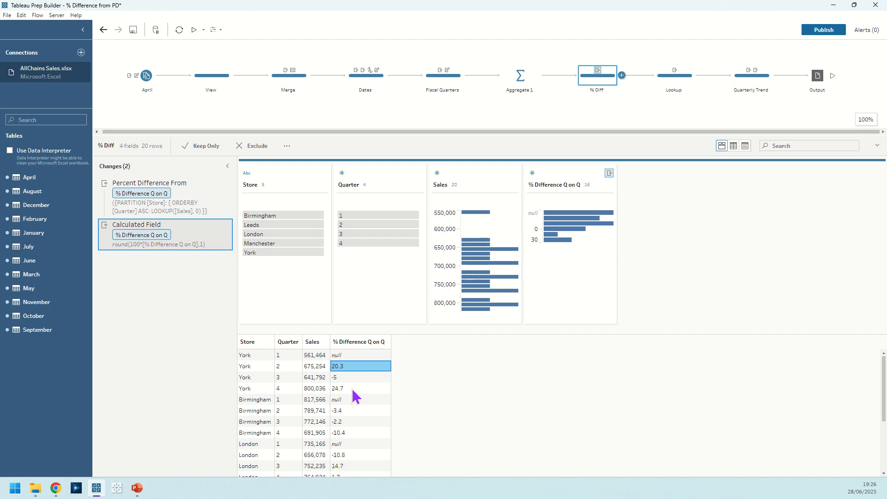
# Compare the Lookup step's Quarter - 1 formula with the full Percent Difference From formula in the % Diff step
pyautogui.click(670, 82)
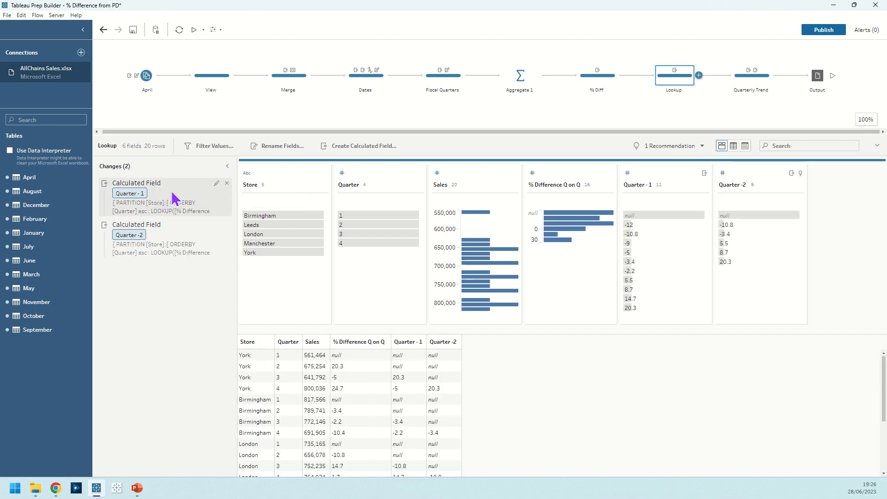
pyautogui.click(215, 186)
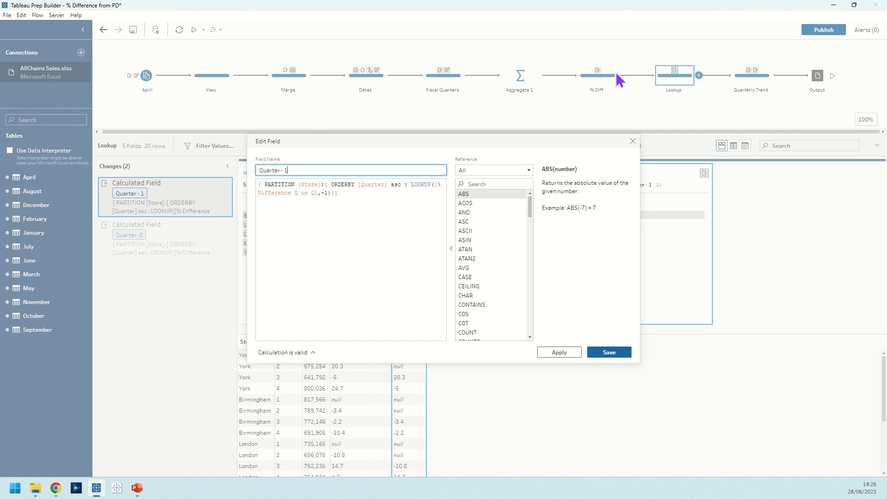
pyautogui.click(632, 141)
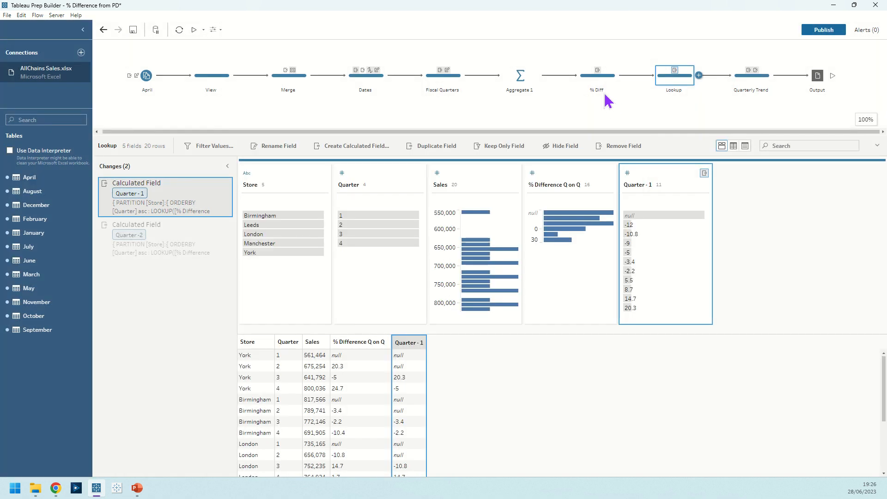
pyautogui.click(597, 76)
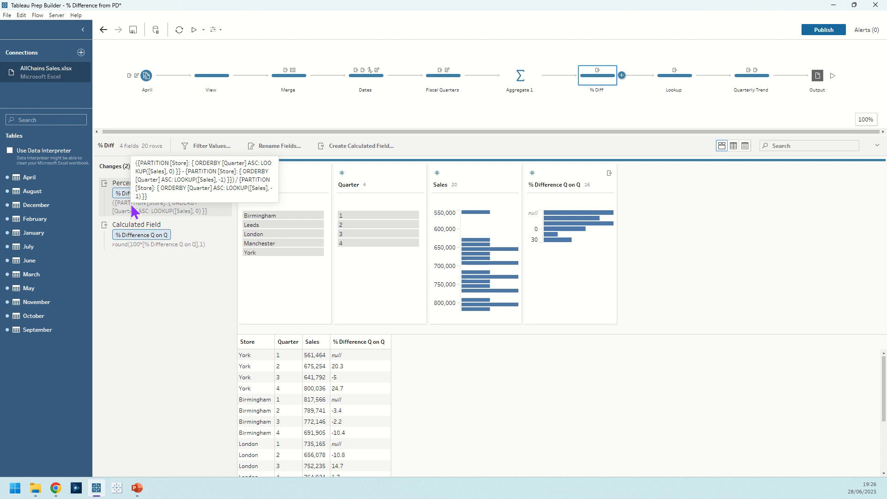
# Review the Lookup step's Quarter - 1 formula alongside the reference description of the LOOKUP function, and close it without changes
pyautogui.click(685, 77)
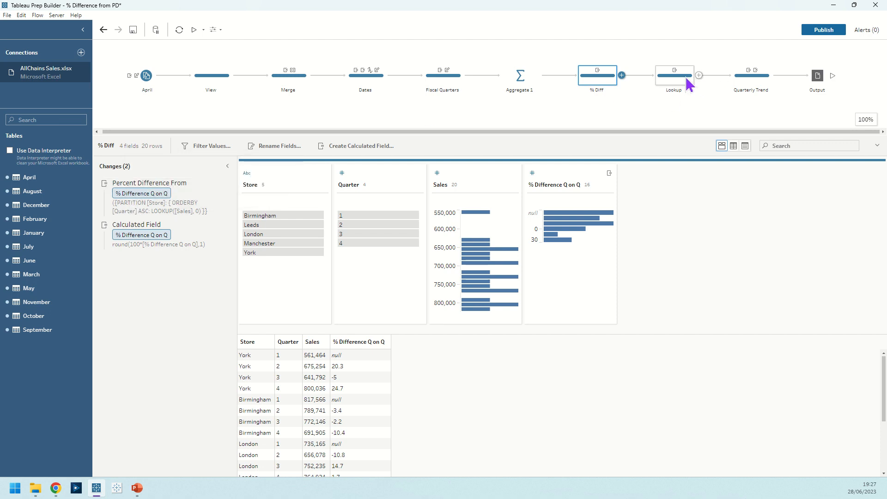
pyautogui.click(222, 190)
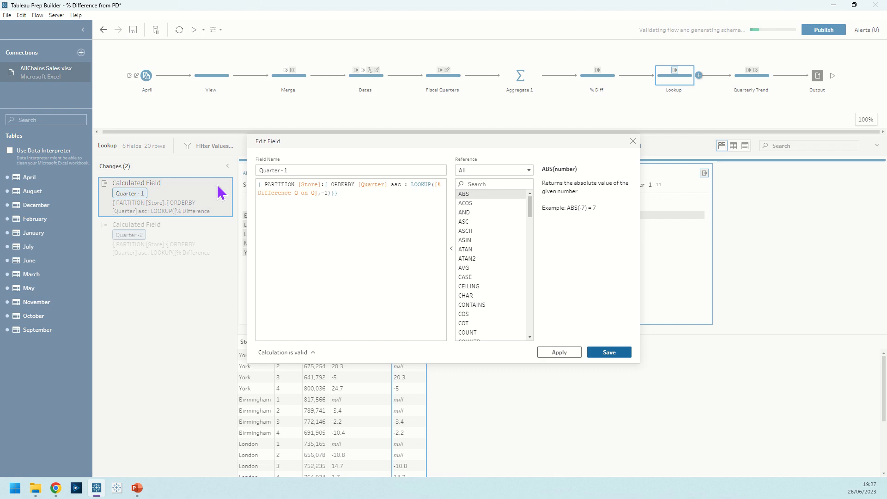
pyautogui.click(282, 184)
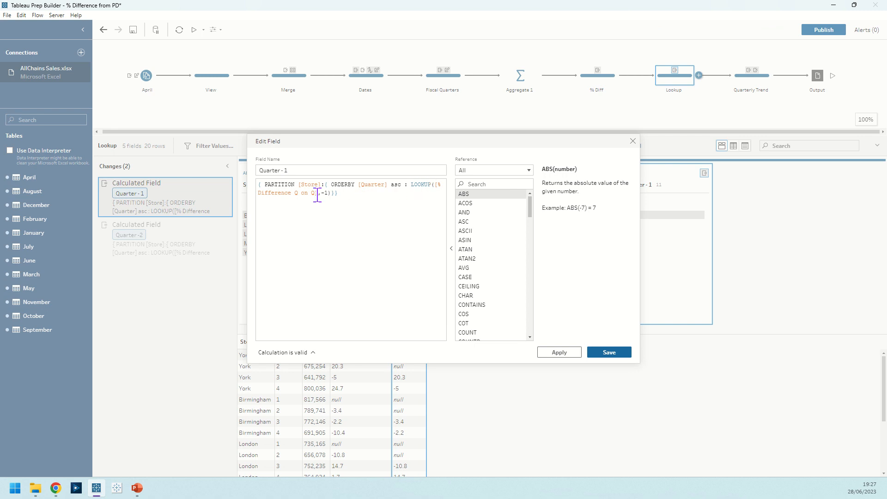
pyautogui.click(471, 185)
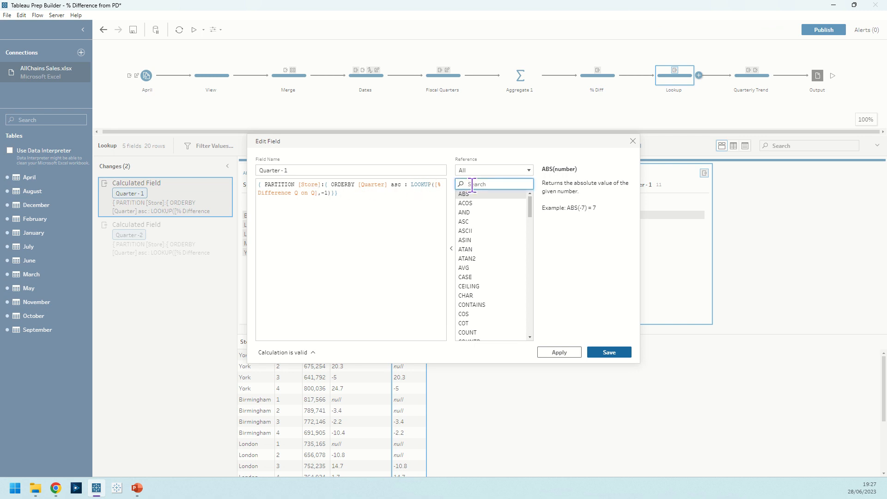
pyautogui.write('l')
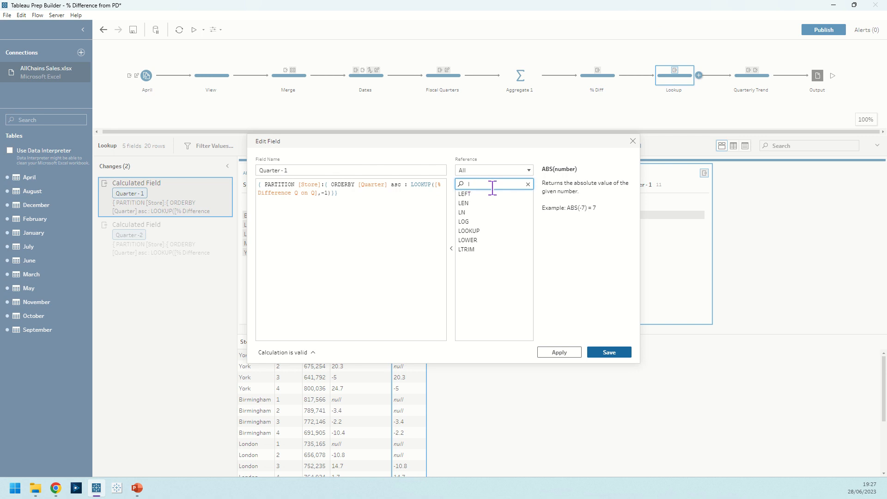
pyautogui.click(490, 231)
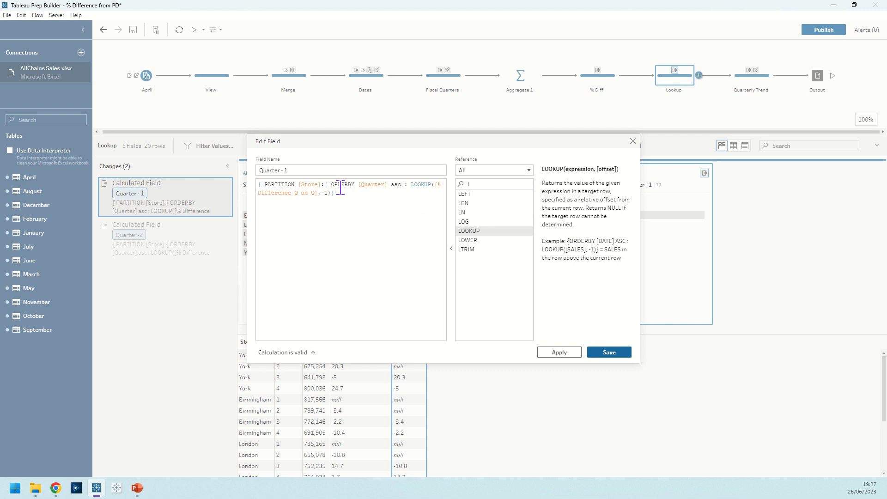
pyautogui.click(633, 141)
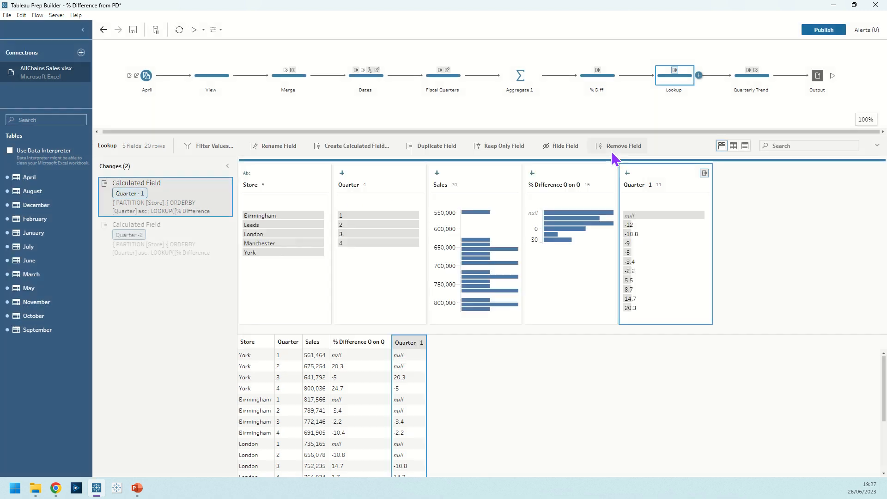
# Inspect the Quarter -2 formula's offset, and compare York's quarter 4 values across % Difference Q on Q, Quarter - 1 and Quarter -2
pyautogui.doubleClick(217, 234)
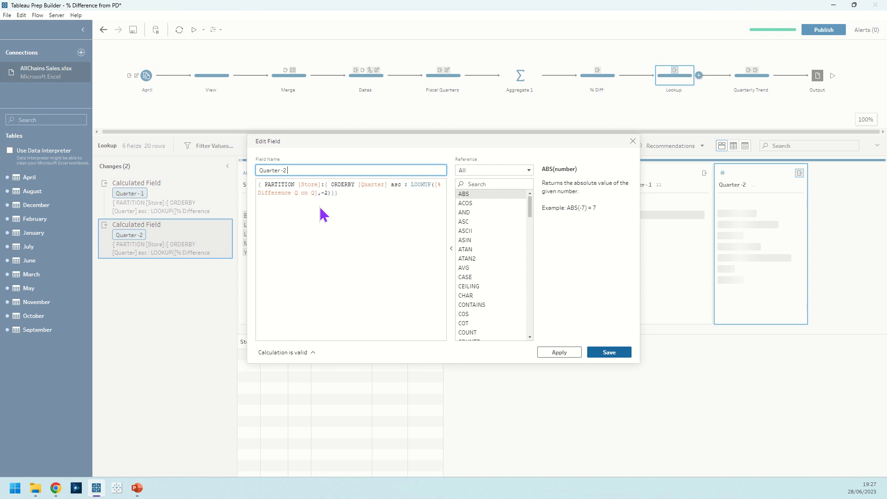
pyautogui.click(324, 193)
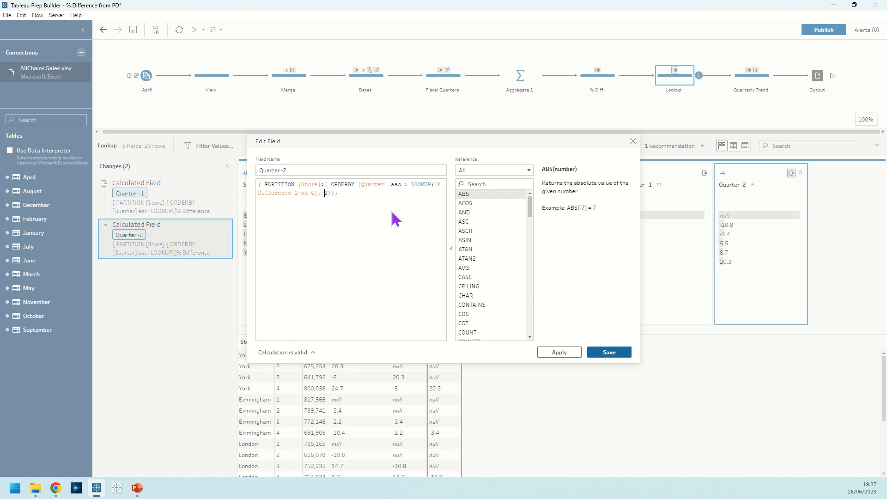
pyautogui.click(633, 141)
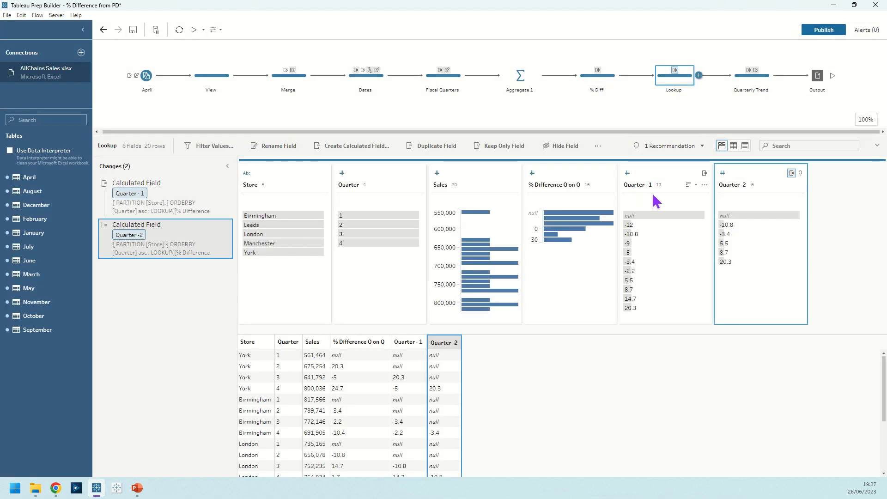
pyautogui.click(334, 389)
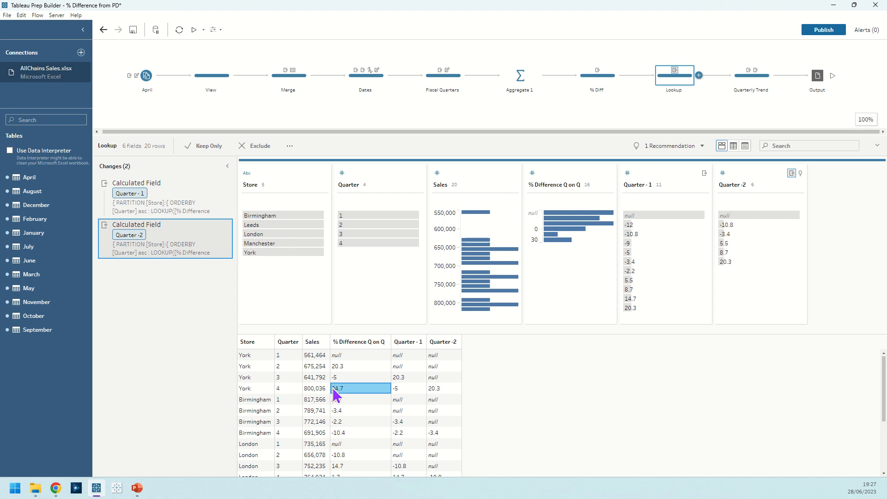
pyautogui.click(401, 390)
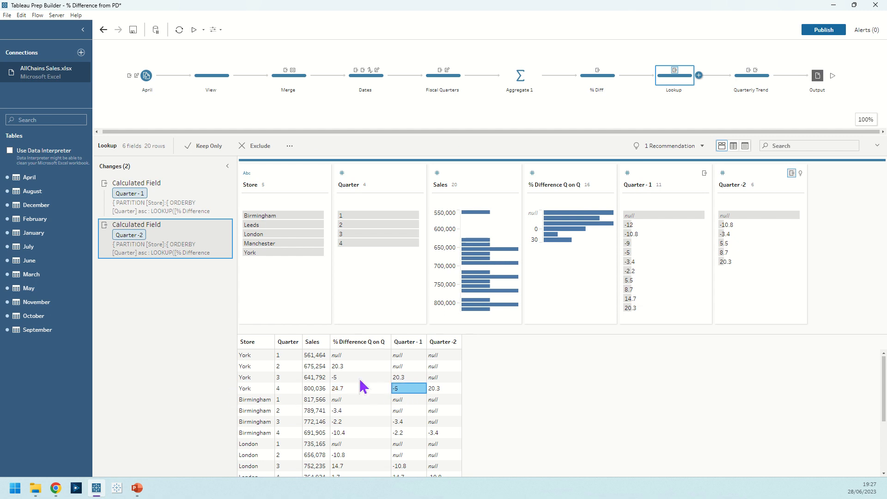
pyautogui.click(434, 389)
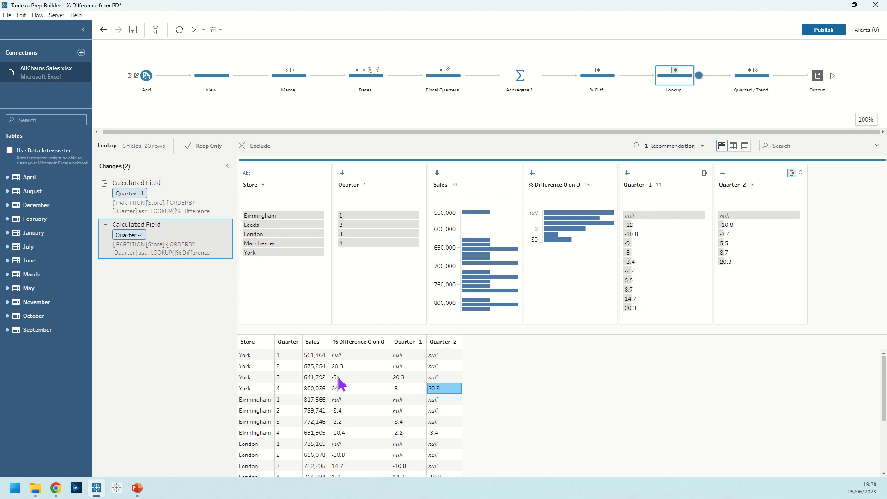
# Examine the Quarterly Trend step's Sign formula alongside the reference description of the SIGN function, and close it without changes
pyautogui.click(760, 84)
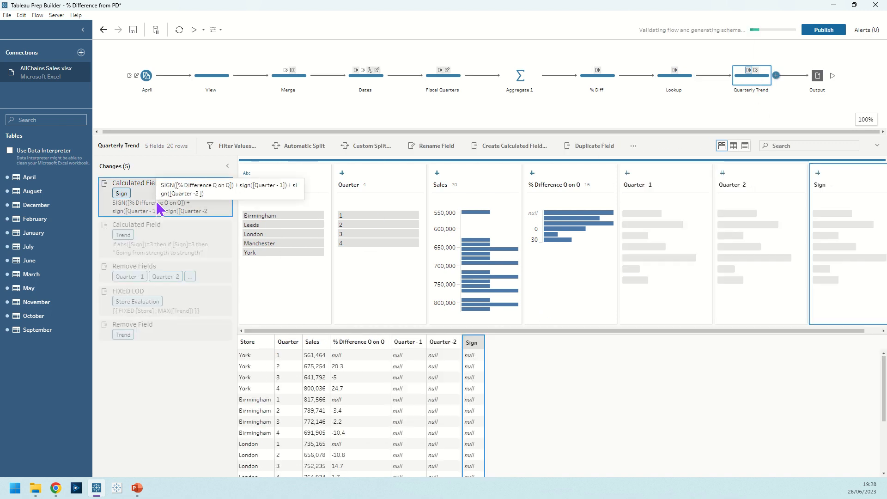
pyautogui.click(218, 186)
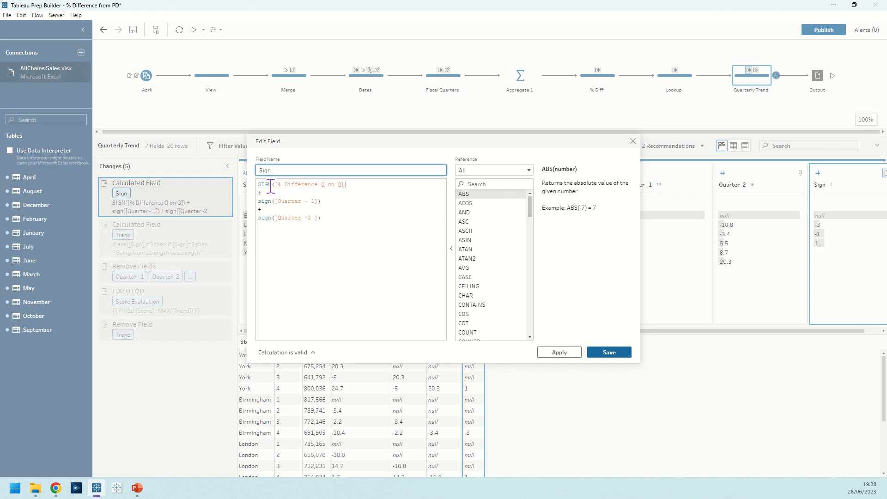
pyautogui.click(490, 183)
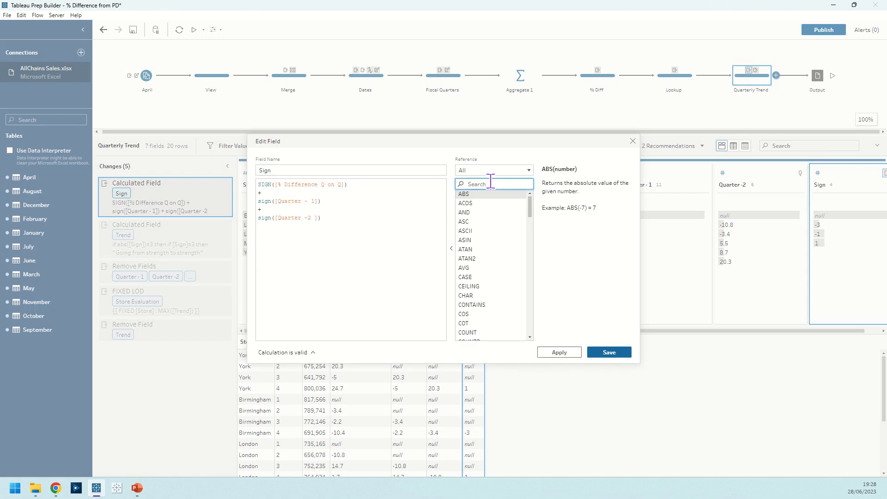
pyautogui.write('s')
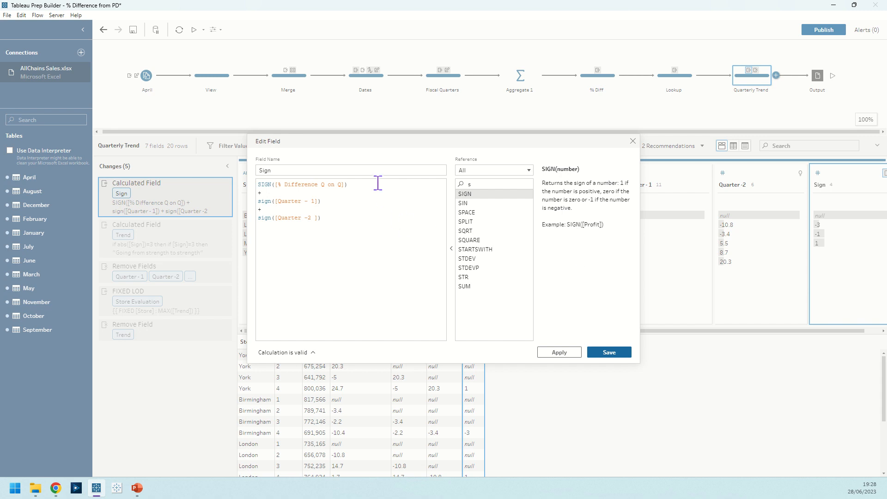
pyautogui.moveTo(257, 184); pyautogui.dragTo(369, 182)
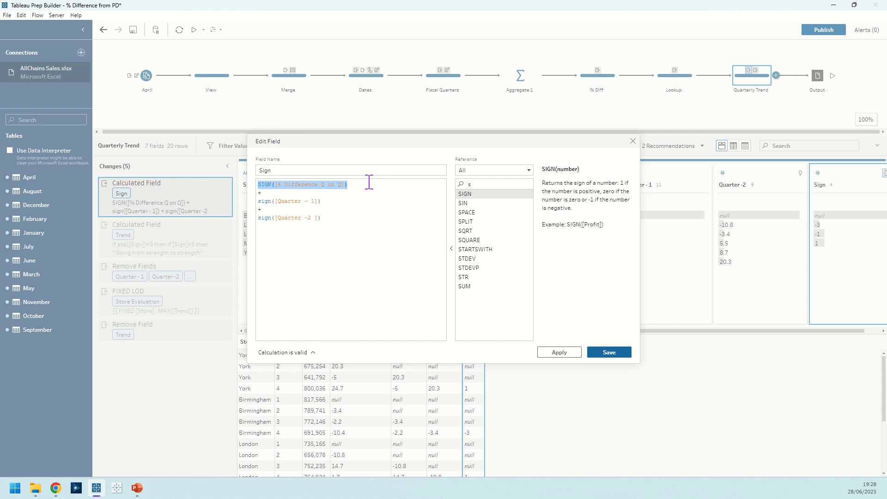
pyautogui.click(325, 202)
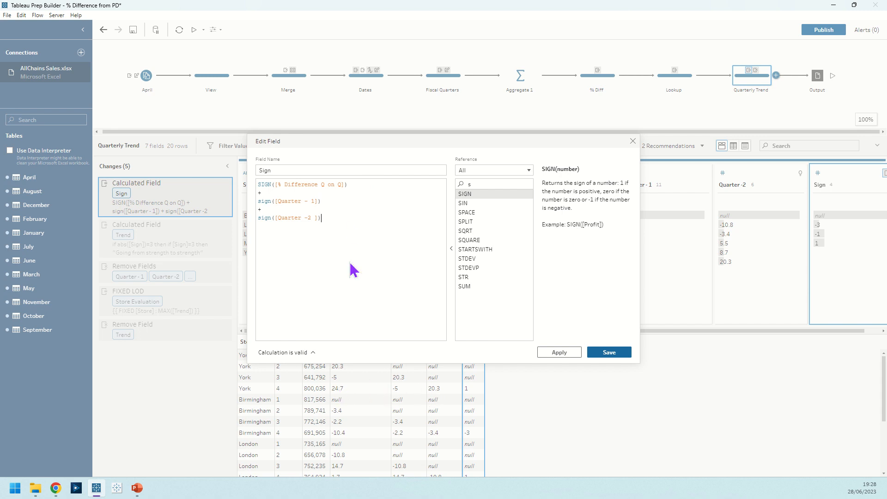
pyautogui.click(633, 141)
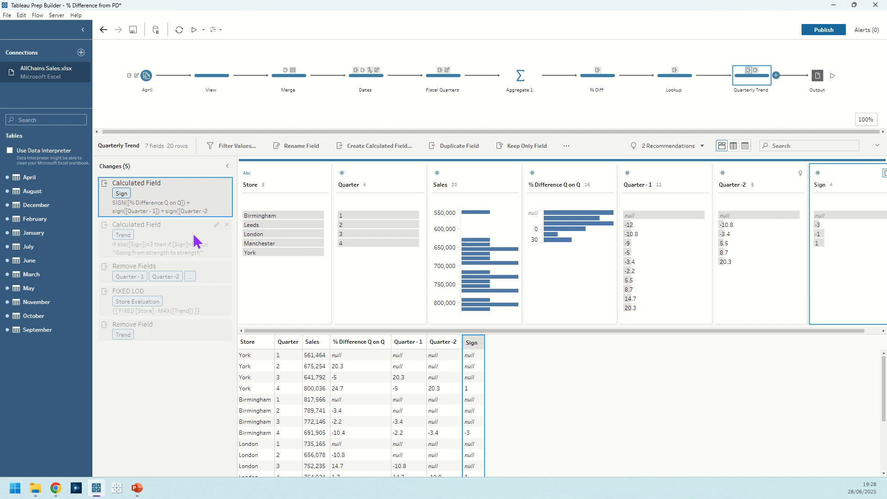
# Review the full Trend formula in an enlarged editor, including its abs([Sign])=3 condition and "Going from strength to strength" branch, and save it unchanged
pyautogui.click(216, 225)
pyautogui.moveTo(326, 138); pyautogui.dragTo(311, 74)
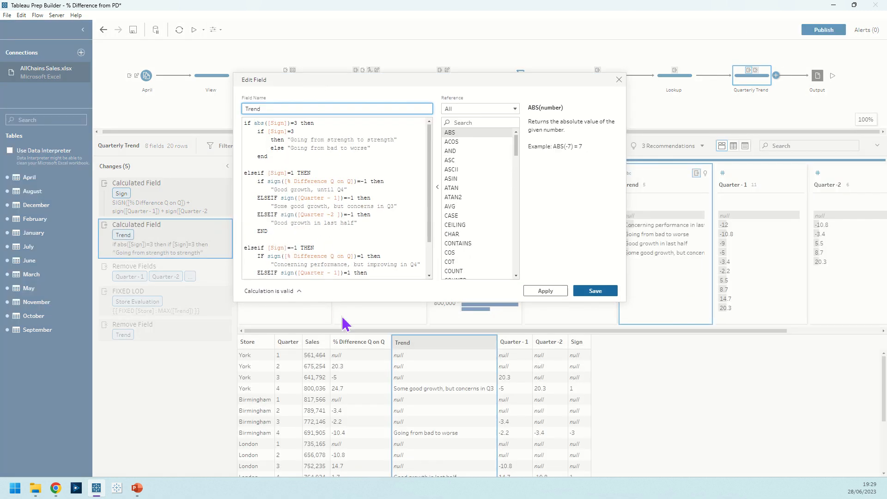
pyautogui.moveTo(345, 302); pyautogui.dragTo(345, 383)
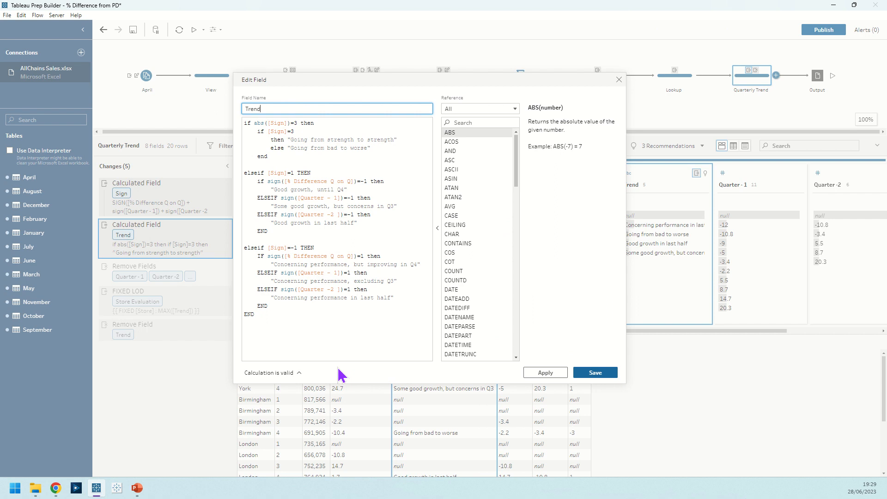
pyautogui.click(257, 124)
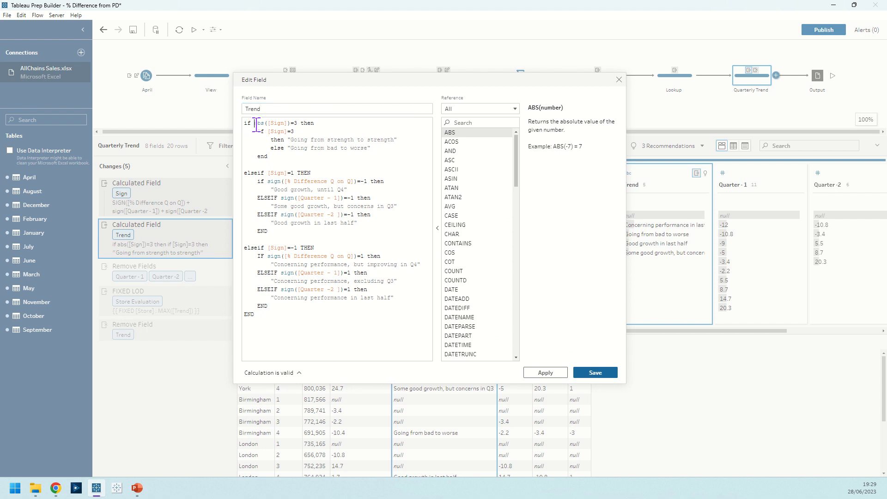
pyautogui.moveTo(255, 123); pyautogui.dragTo(300, 123)
pyautogui.click(300, 124)
pyautogui.moveTo(286, 142); pyautogui.dragTo(398, 139)
pyautogui.click(398, 139)
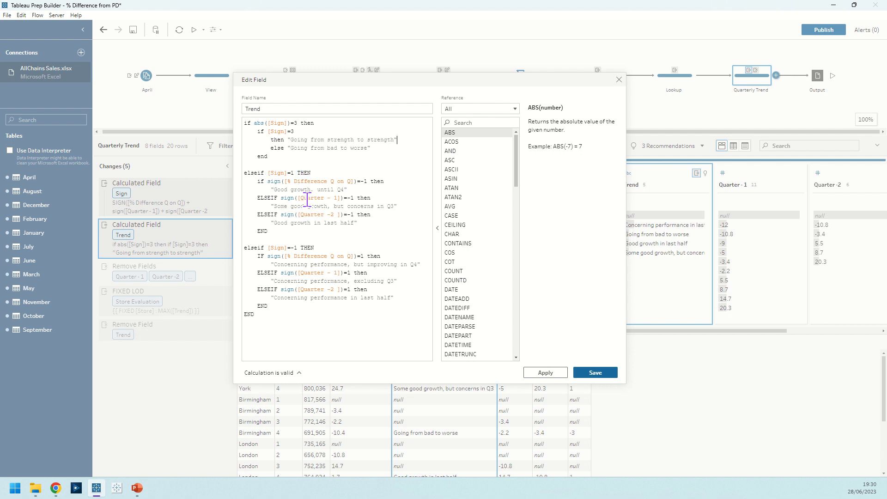
pyautogui.click(605, 375)
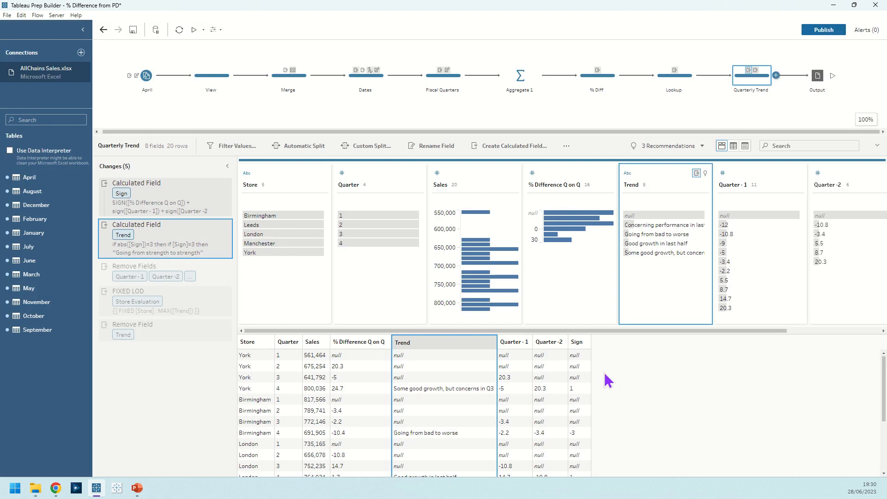
# Review the remaining Quarterly Trend changes in order: the first field removal, the Store Evaluation FIXED LOD grouped by Store, and Trend's removal
pyautogui.click(162, 276)
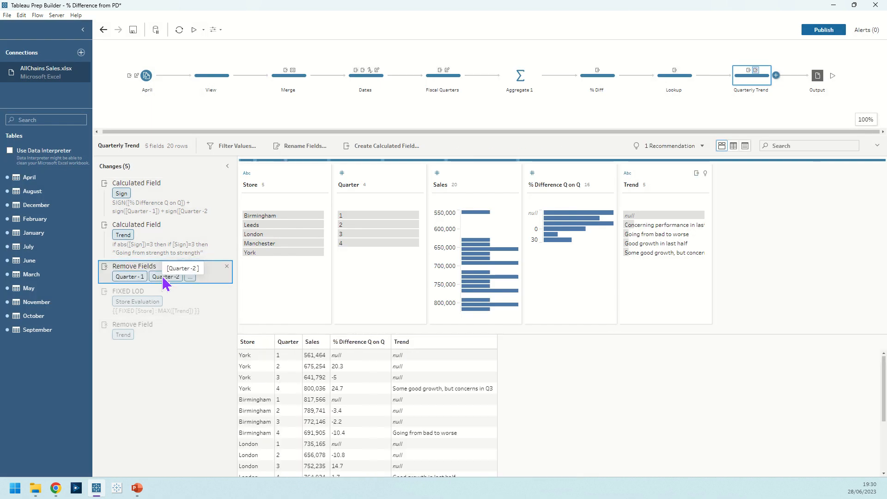
pyautogui.click(413, 392)
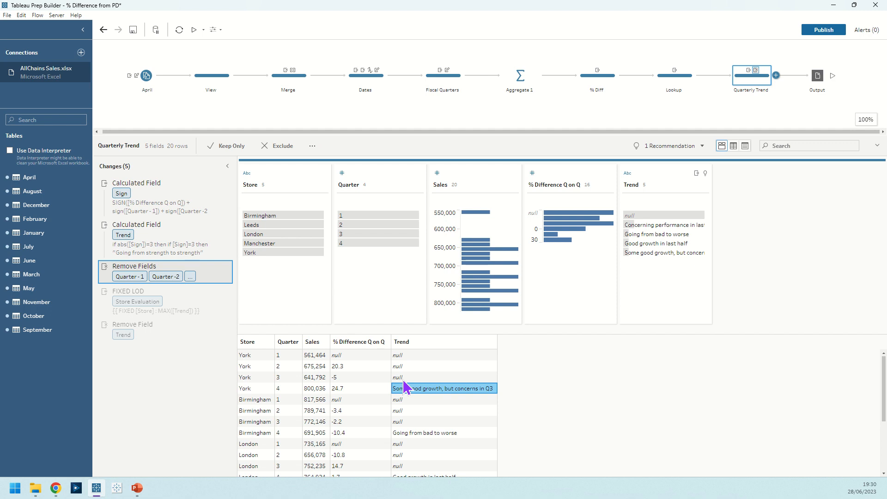
pyautogui.click(217, 298)
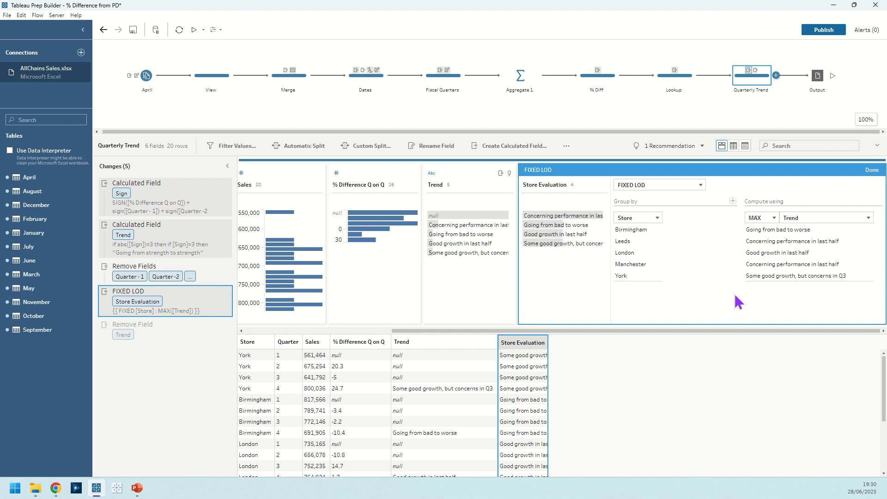
pyautogui.click(871, 171)
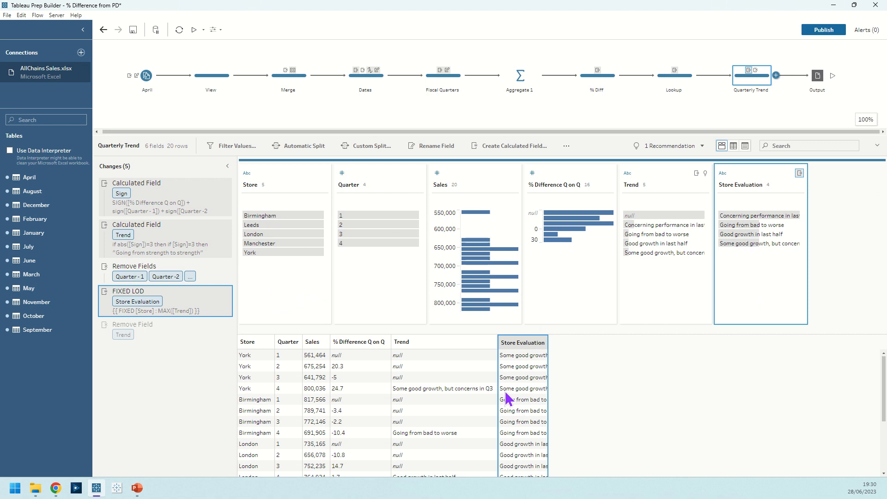
pyautogui.click(156, 339)
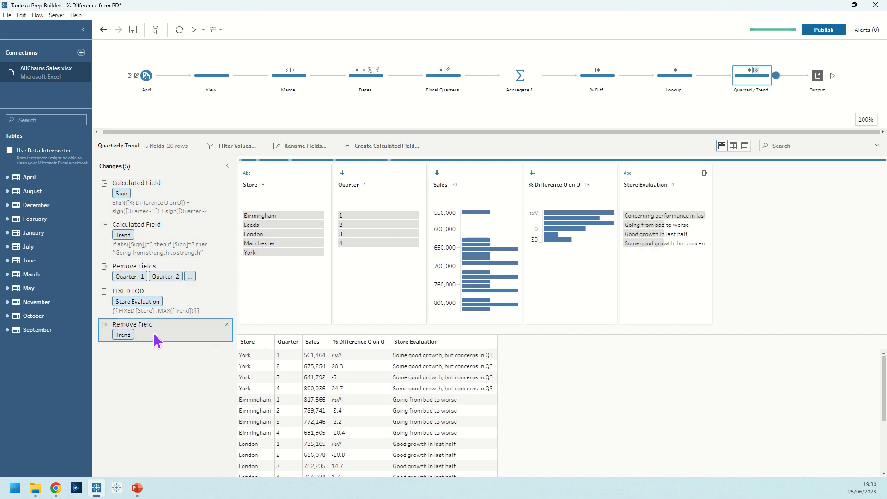